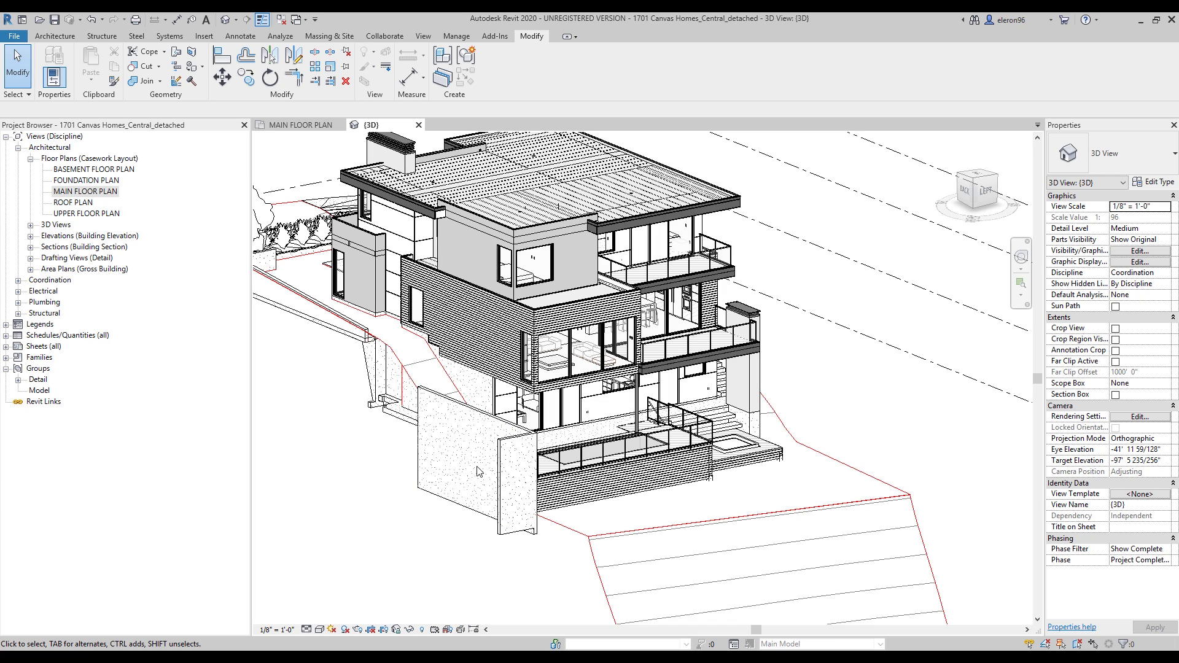
Step: Select the retaining wall and browse the wall type list without changing it
click(469, 415)
click(1119, 166)
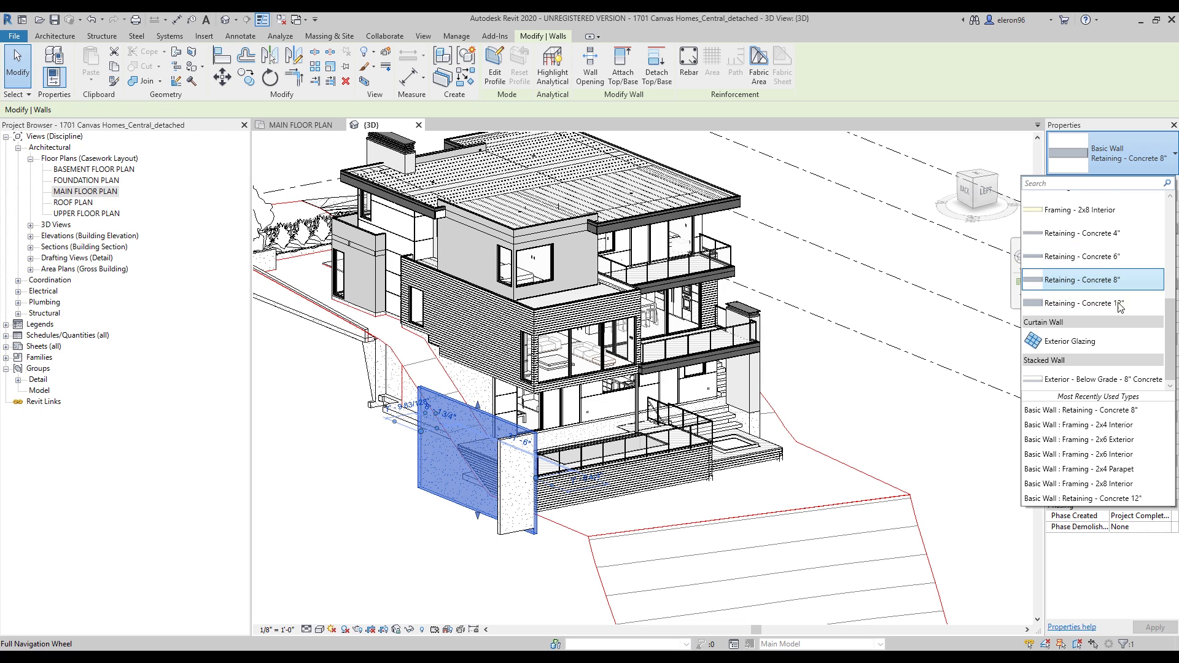
scroll(1120, 301, up, 3)
scroll(1119, 307, up, 1)
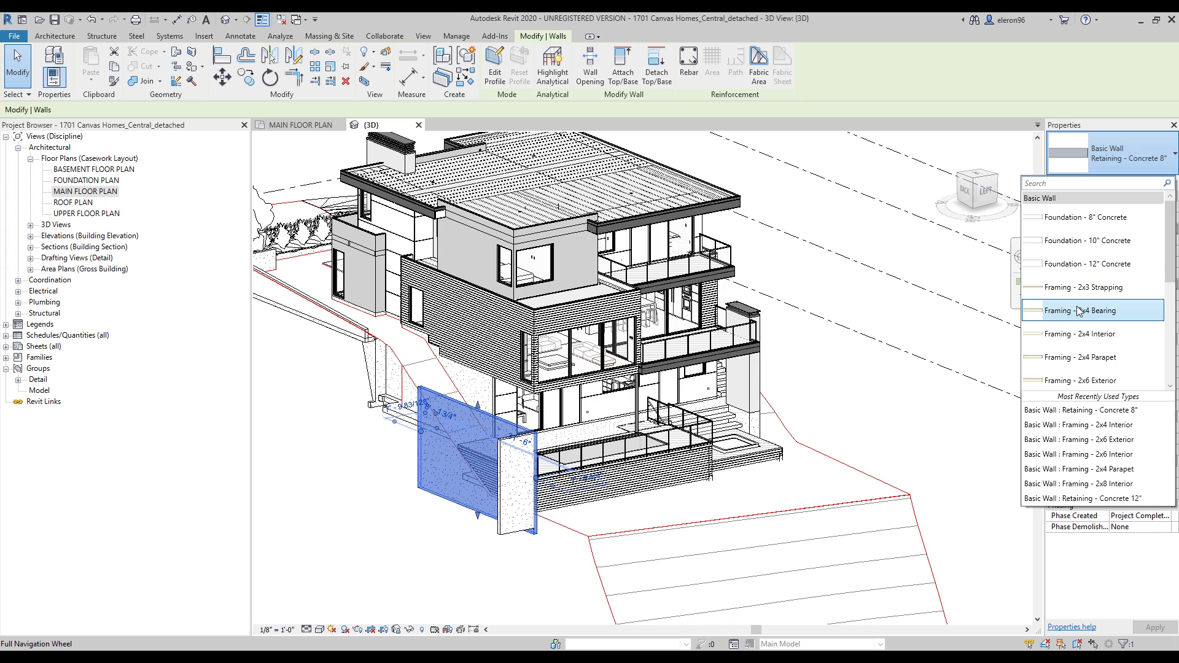
scroll(1079, 311, down, 2)
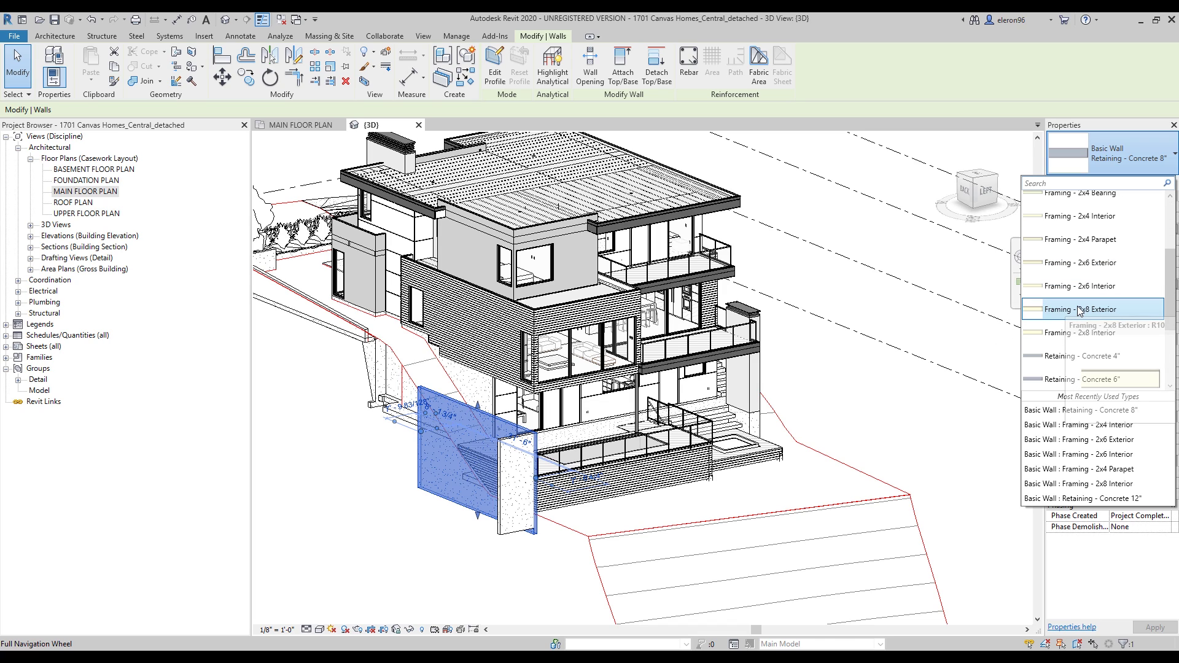
scroll(1079, 312, down, 2)
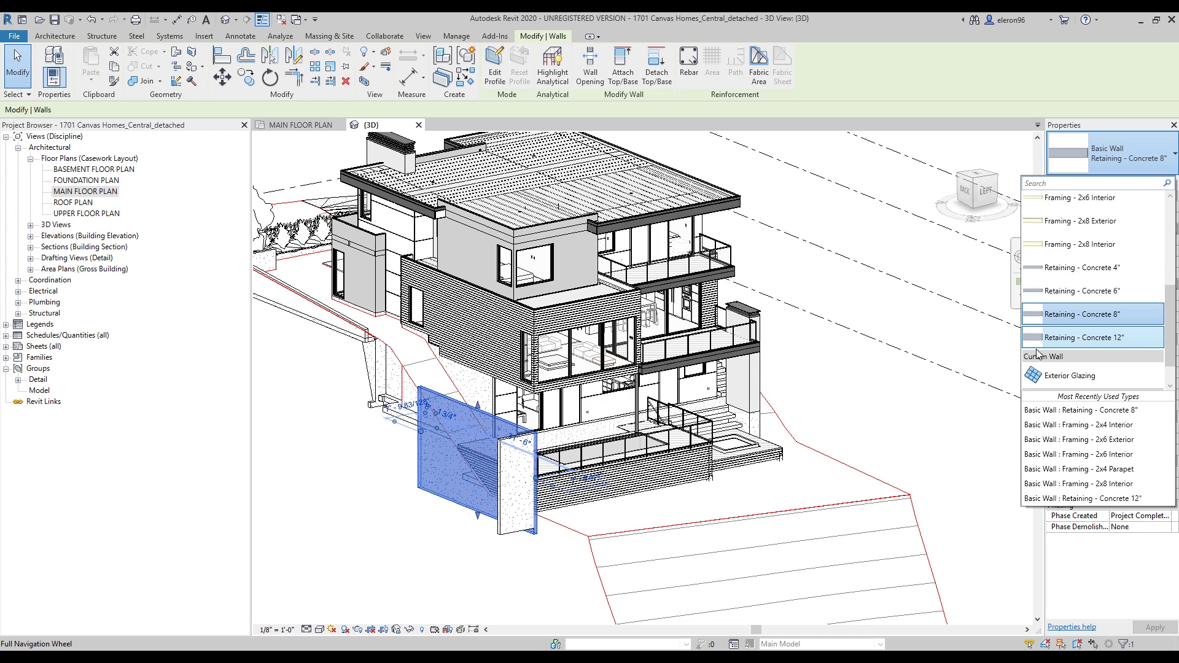
click(937, 402)
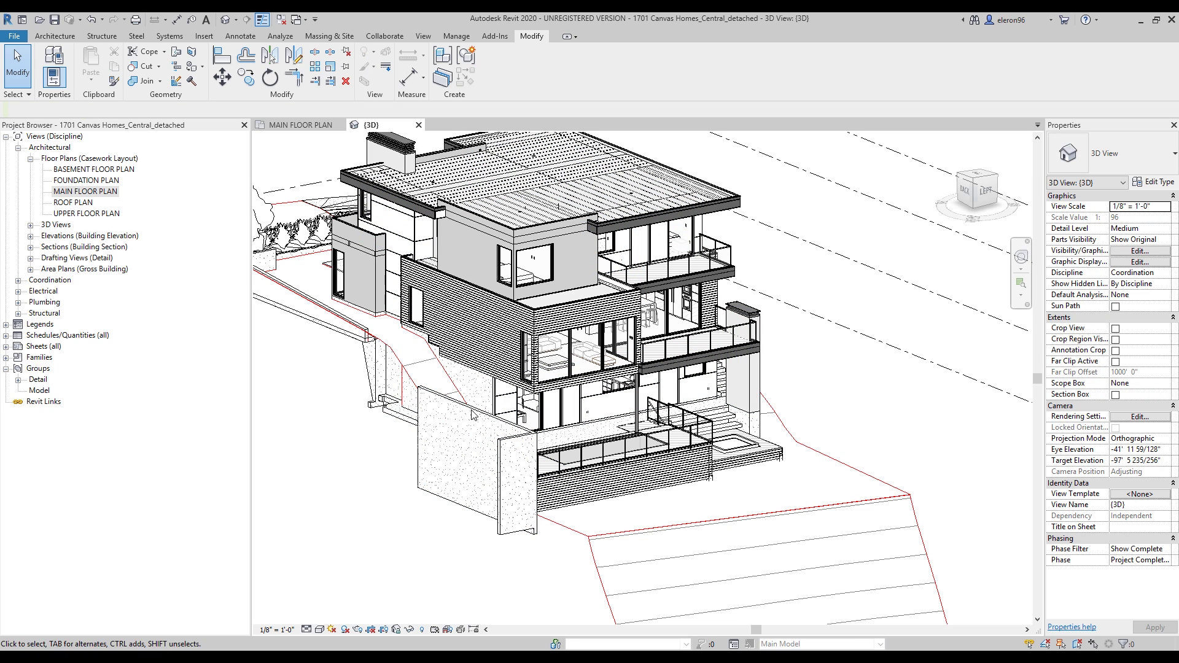
Step: Duplicate the retaining wall's type as a new type named Retaining - Concrete 14"
click(473, 442)
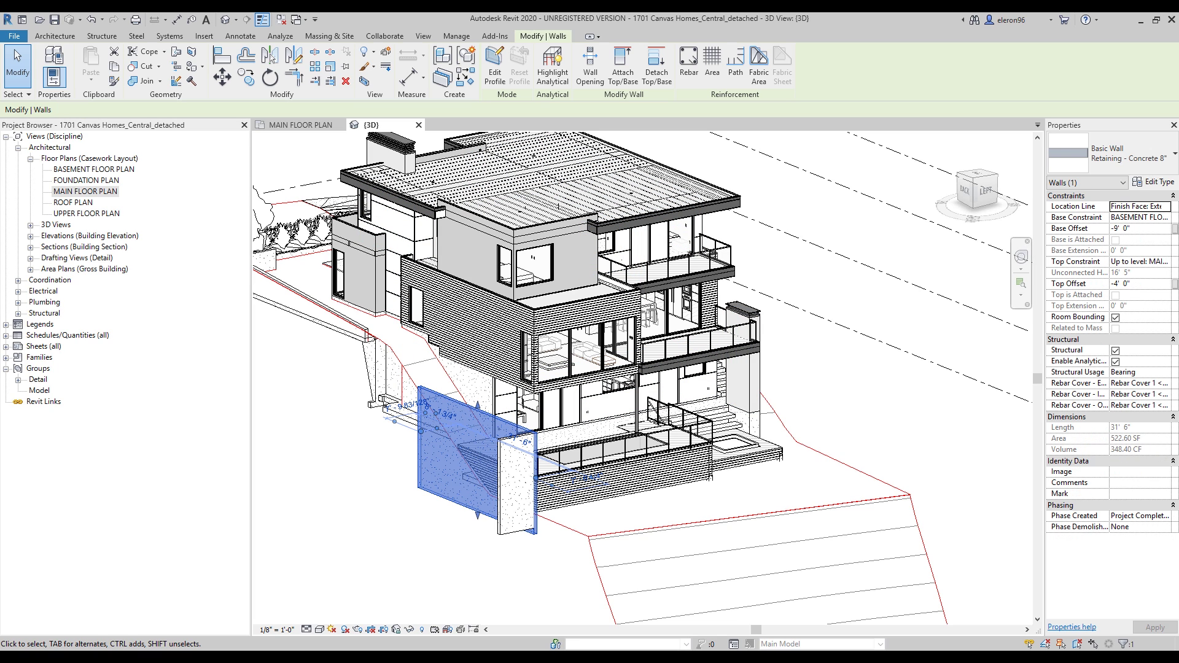
click(1134, 185)
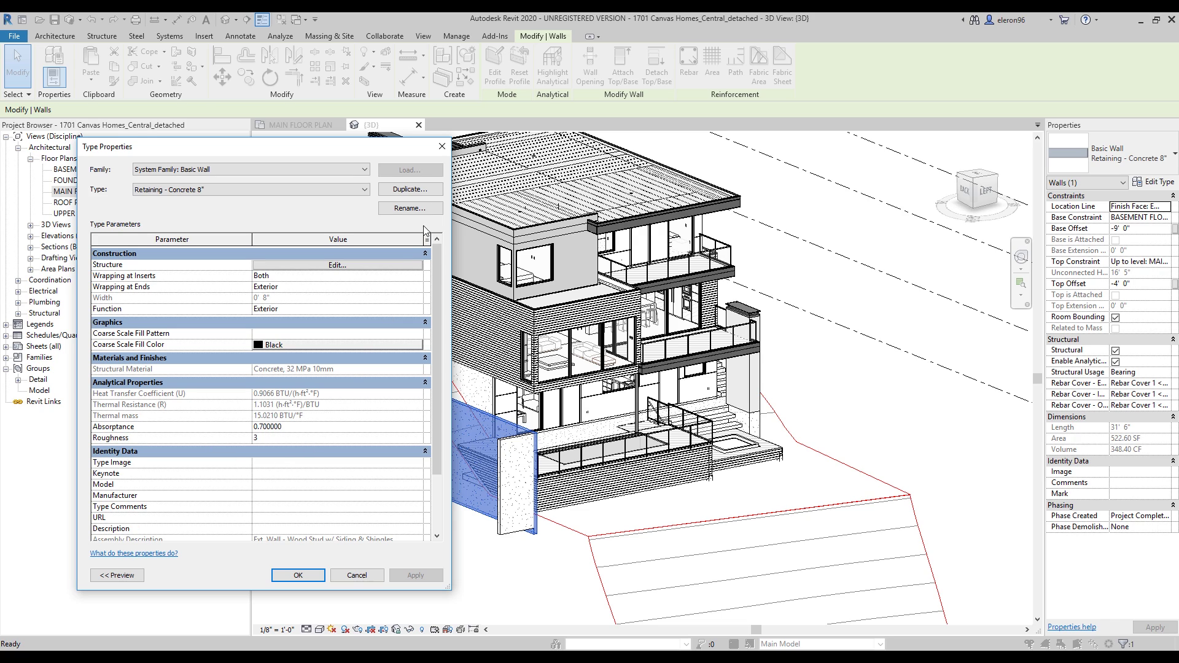
click(410, 190)
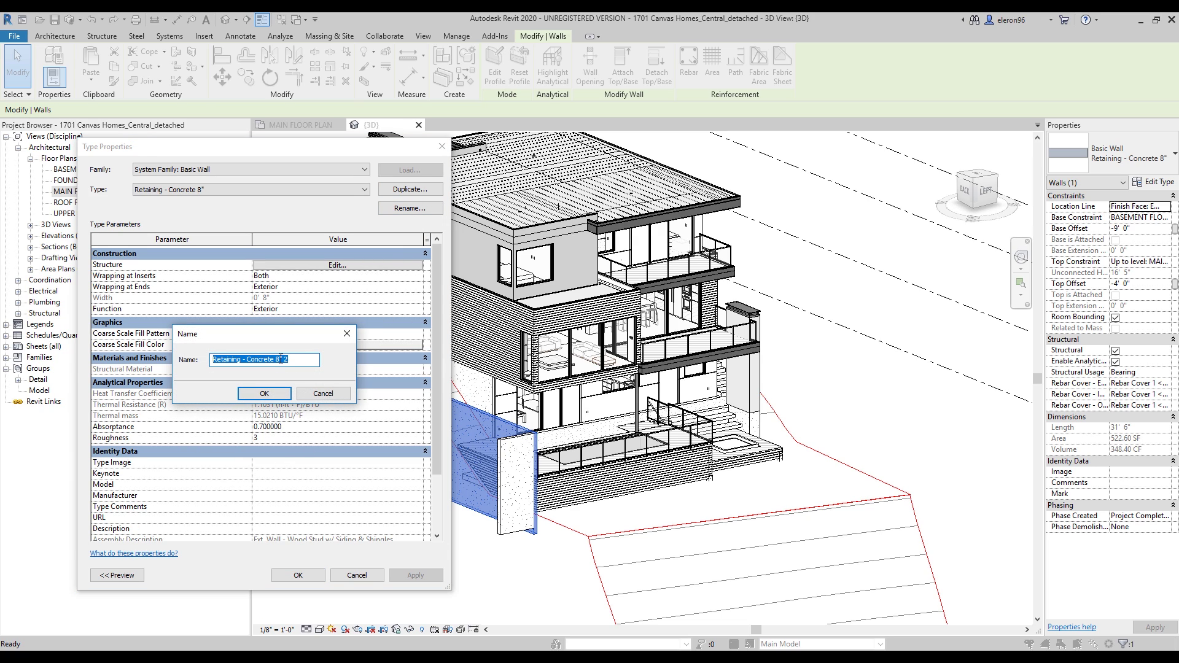
click(281, 359)
key(shift+End)
text(14")
click(265, 393)
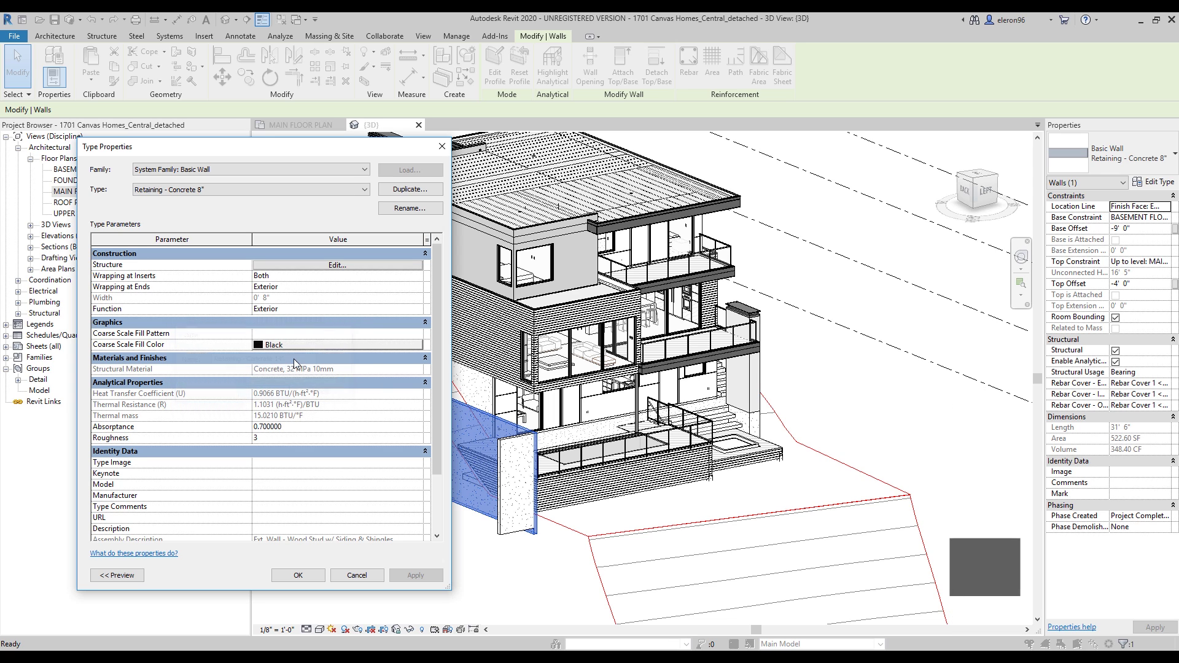
Step: Set the new type's concrete structure layer to 1' 2" thick and apply it
click(338, 265)
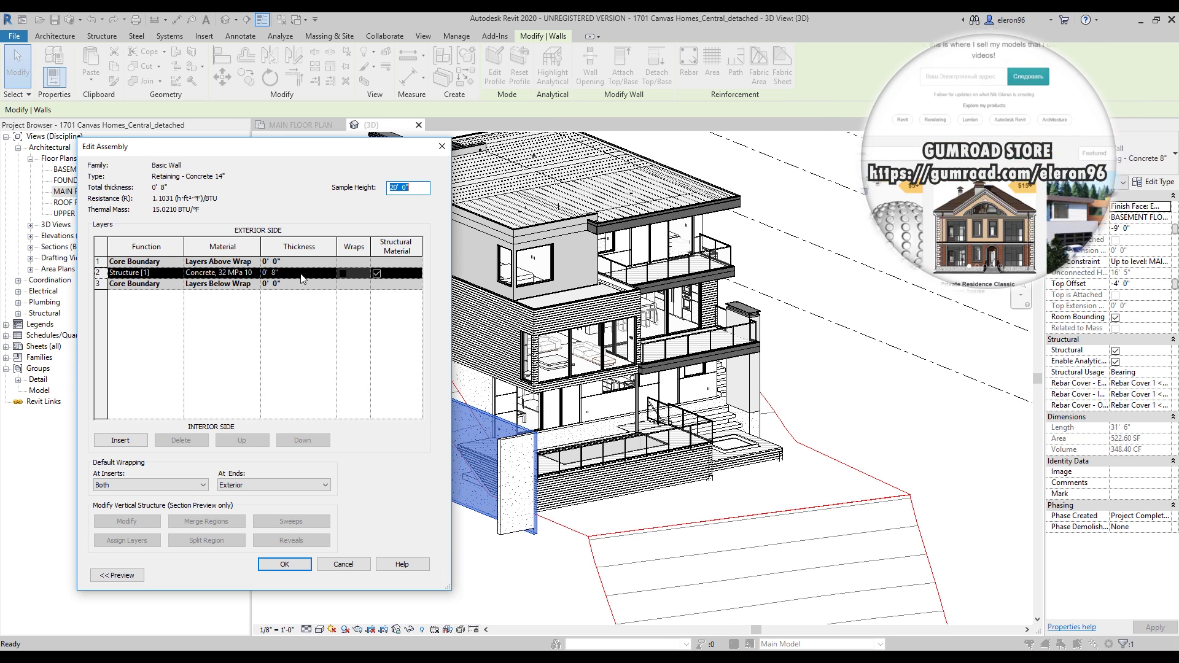
click(270, 273)
click(277, 274)
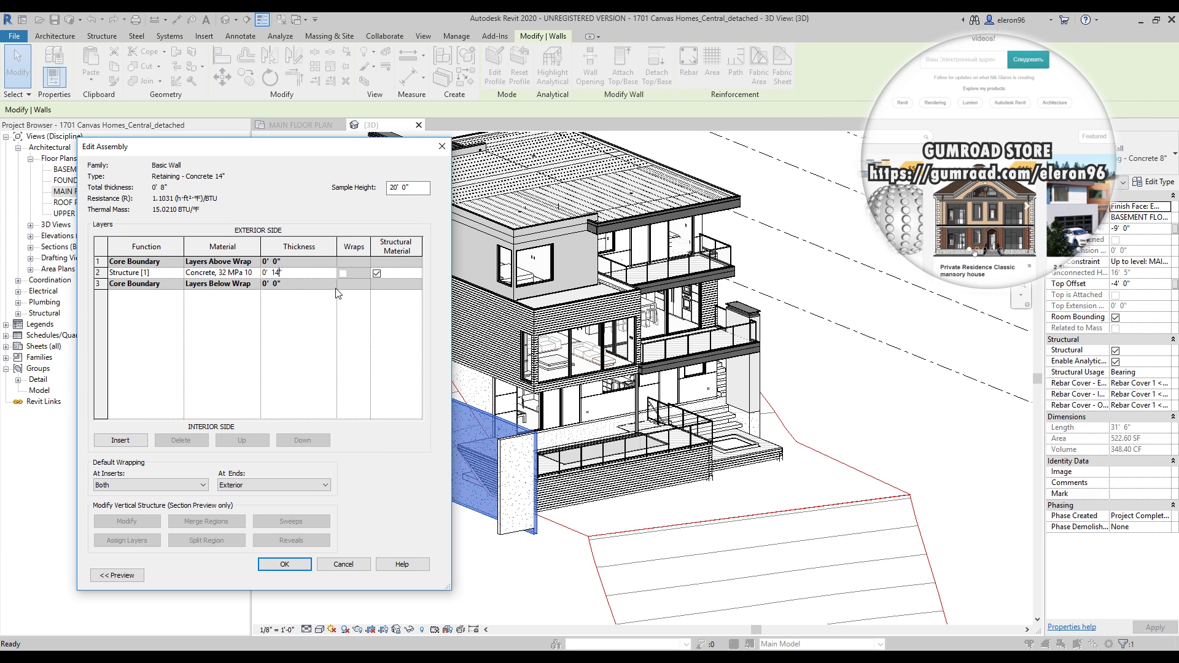
click(286, 565)
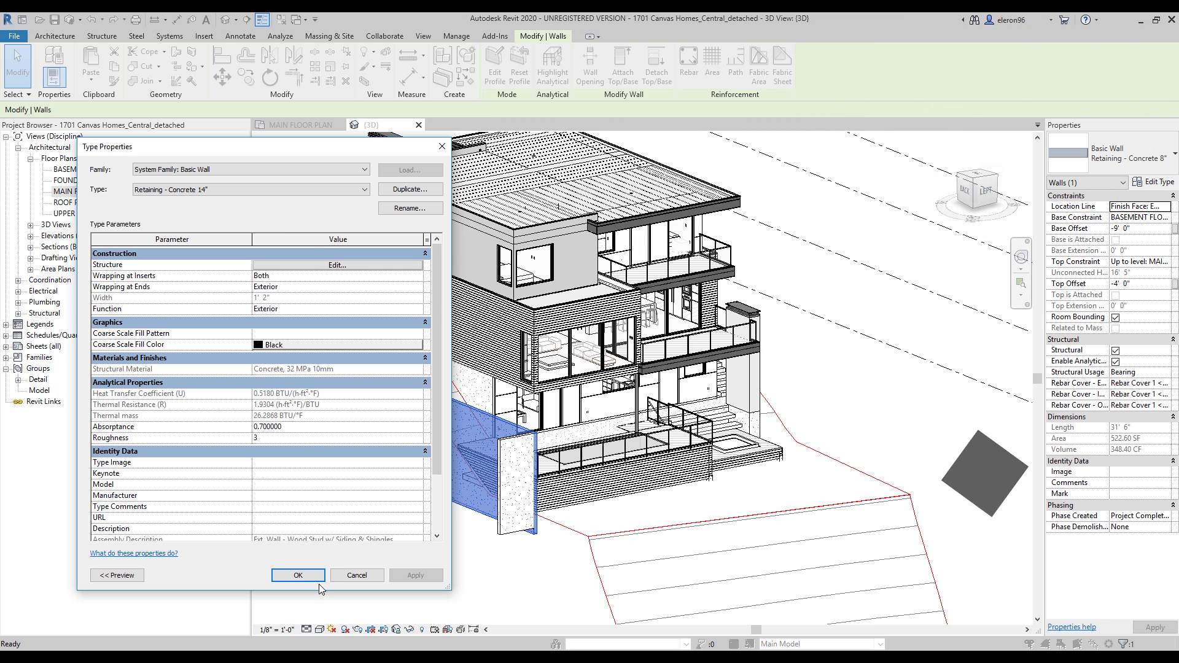
click(310, 574)
click(424, 536)
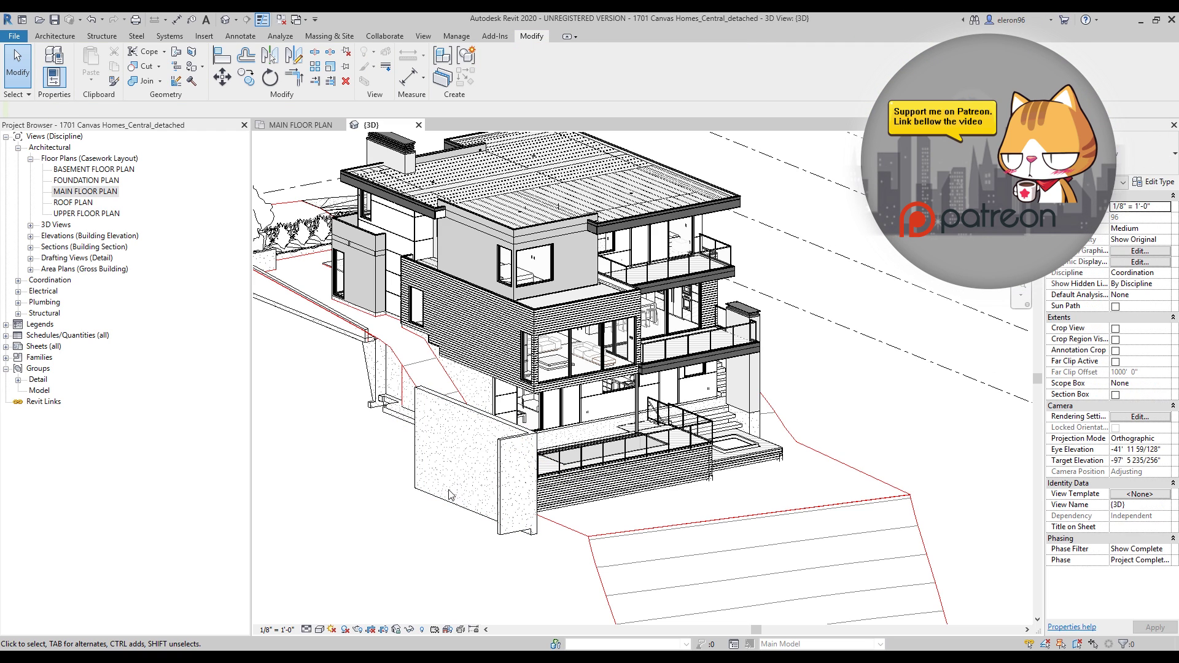
click(439, 506)
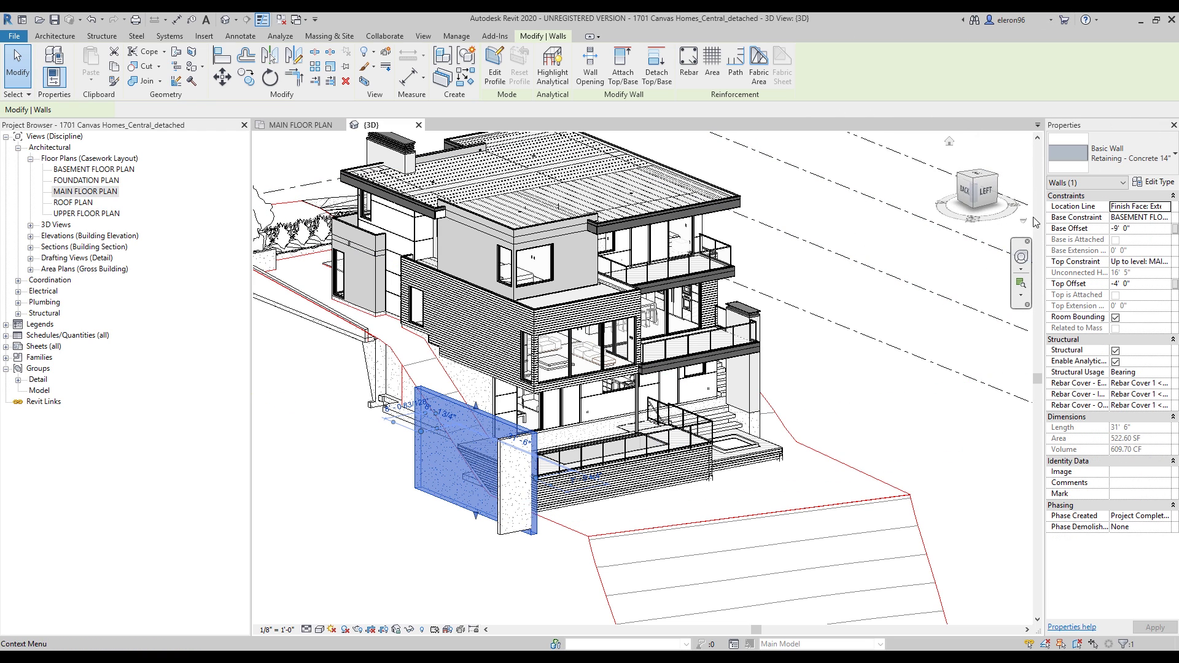
click(1130, 161)
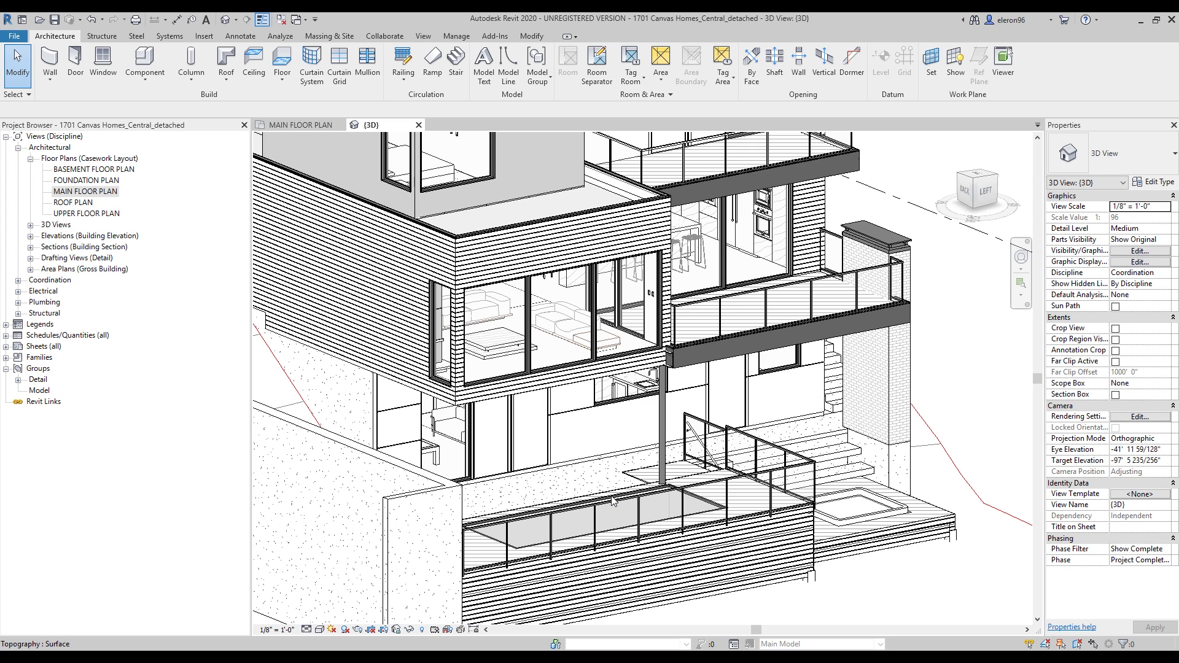
scroll(611, 502, down, 2)
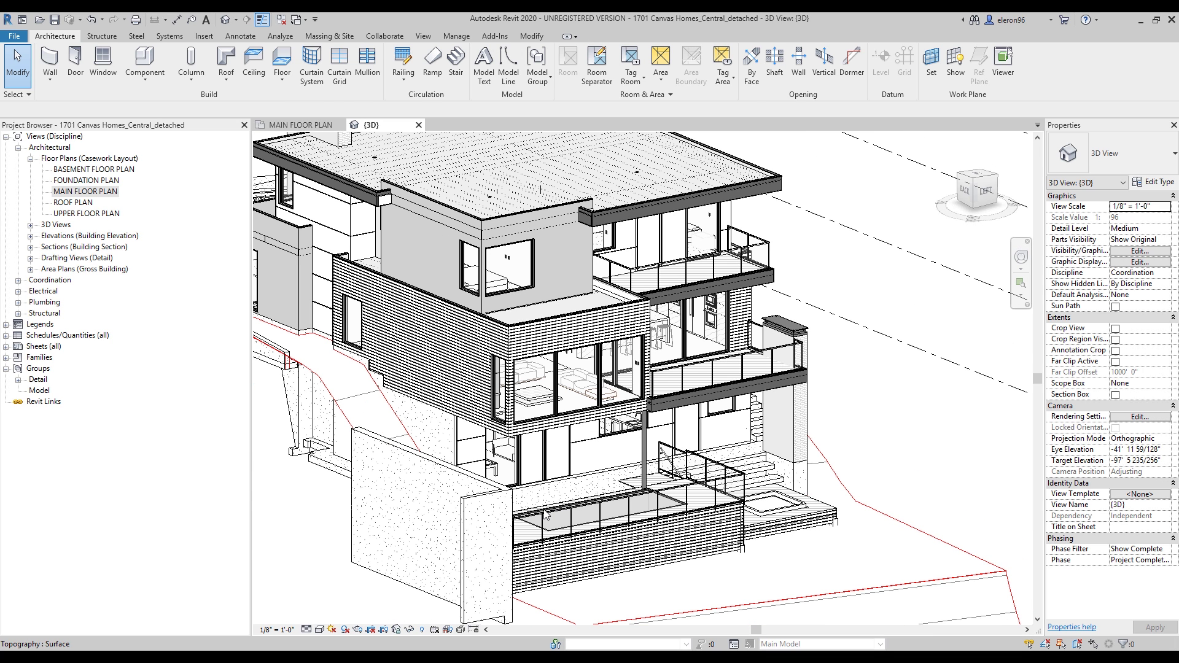
middle_drag(419, 516, 465, 505)
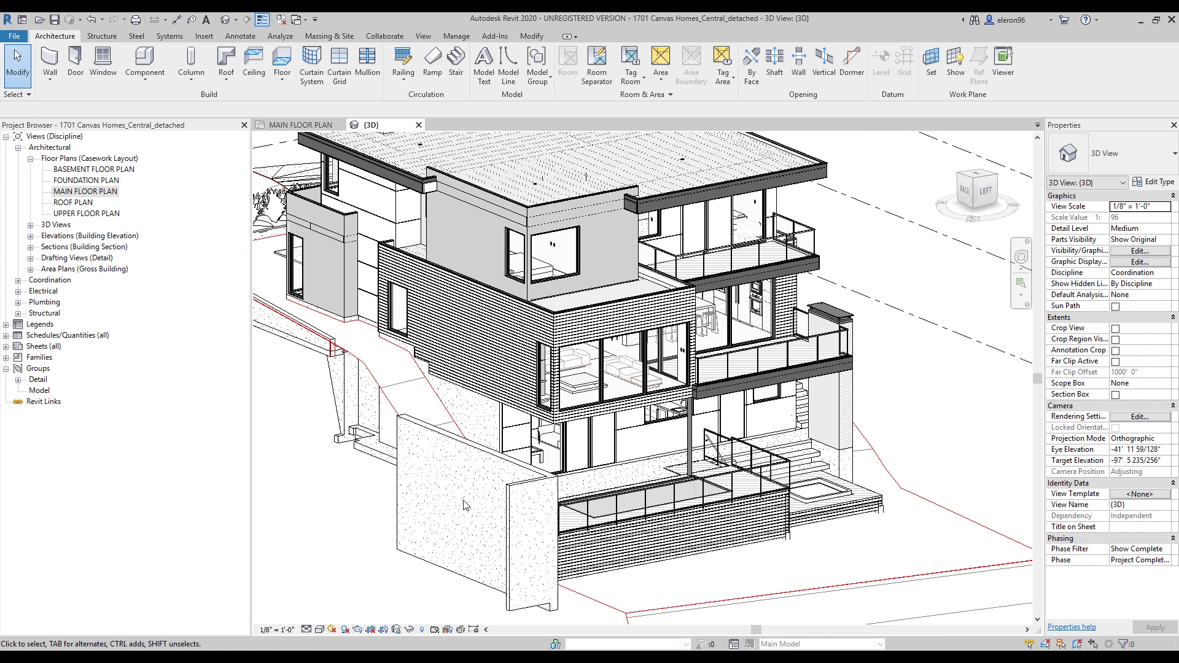
Step: Duplicate the Retaining - Concrete 14" wall type as a new type named 111111
click(409, 562)
click(1111, 154)
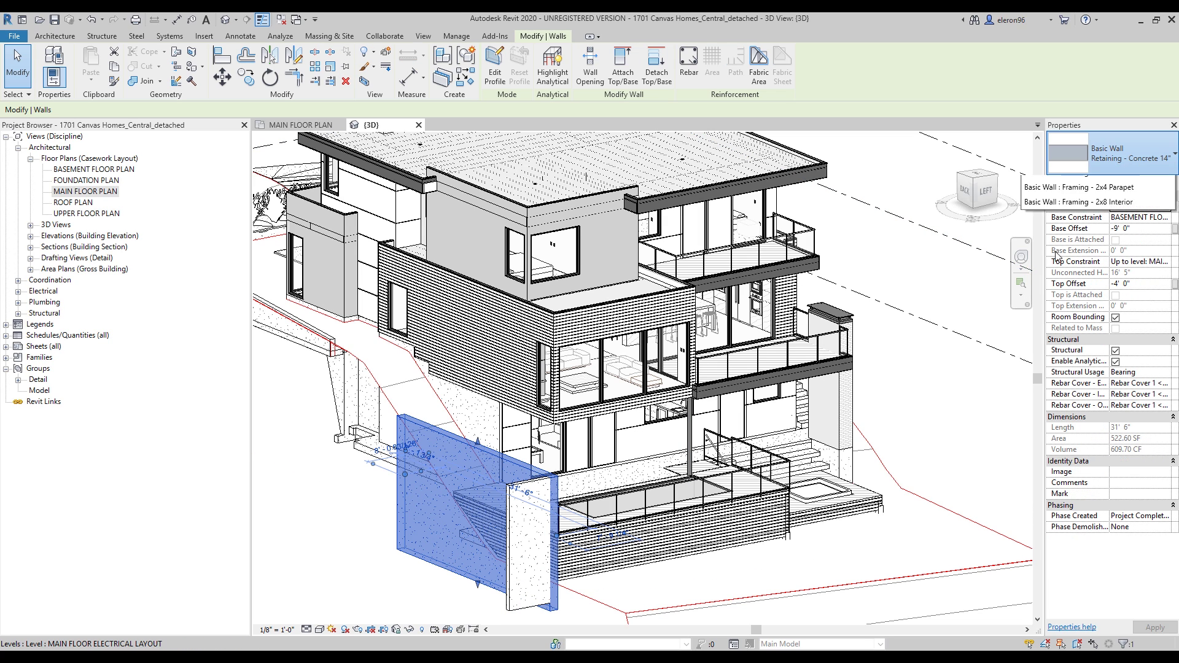
scroll(1067, 233, up, 2)
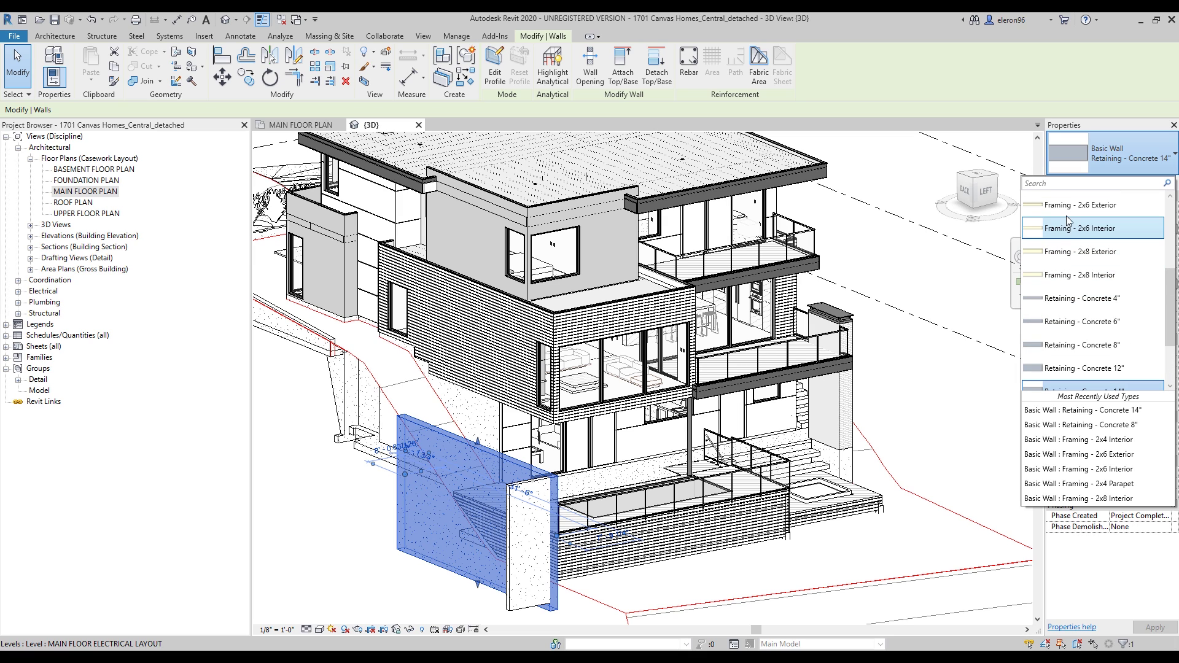
click(1112, 153)
click(1155, 182)
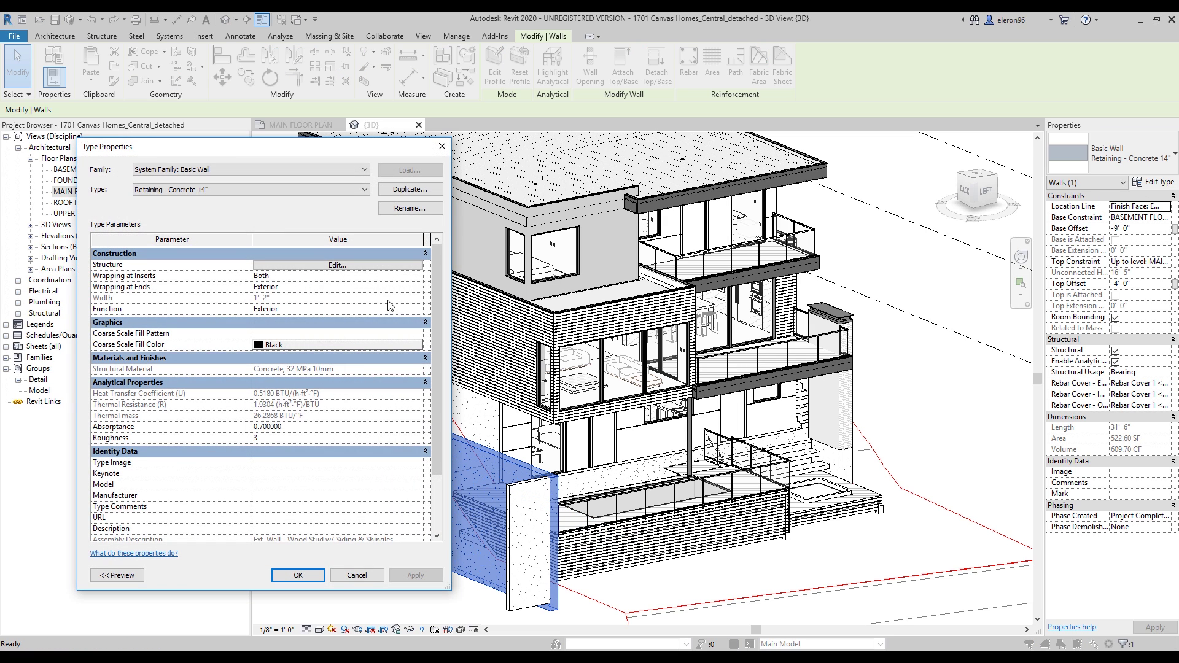
click(401, 190)
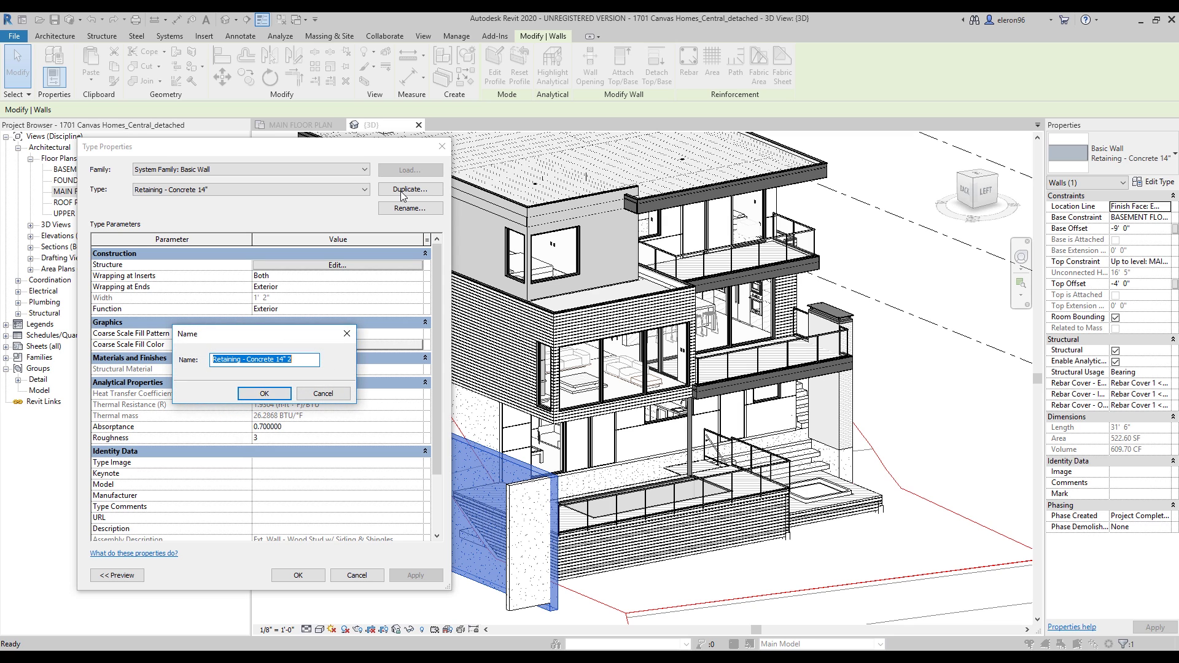
text(111111)
click(279, 393)
click(297, 575)
Step: Duplicate type 111111 as a new type named 350, leaving the wall set to it
click(1153, 181)
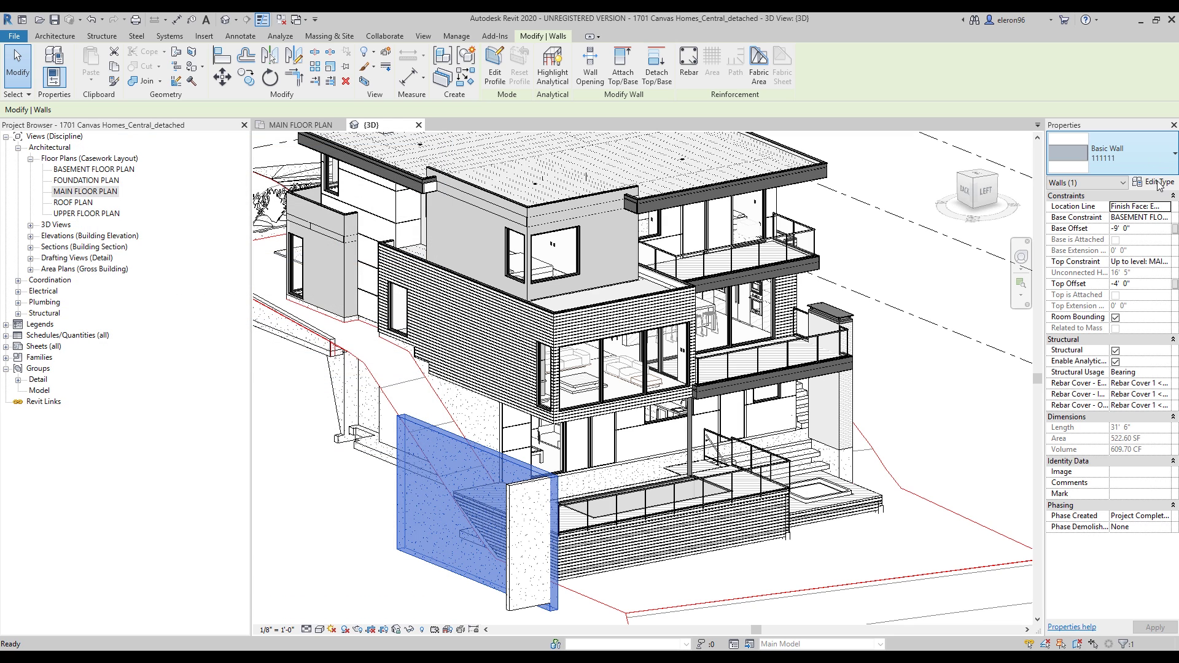
click(416, 190)
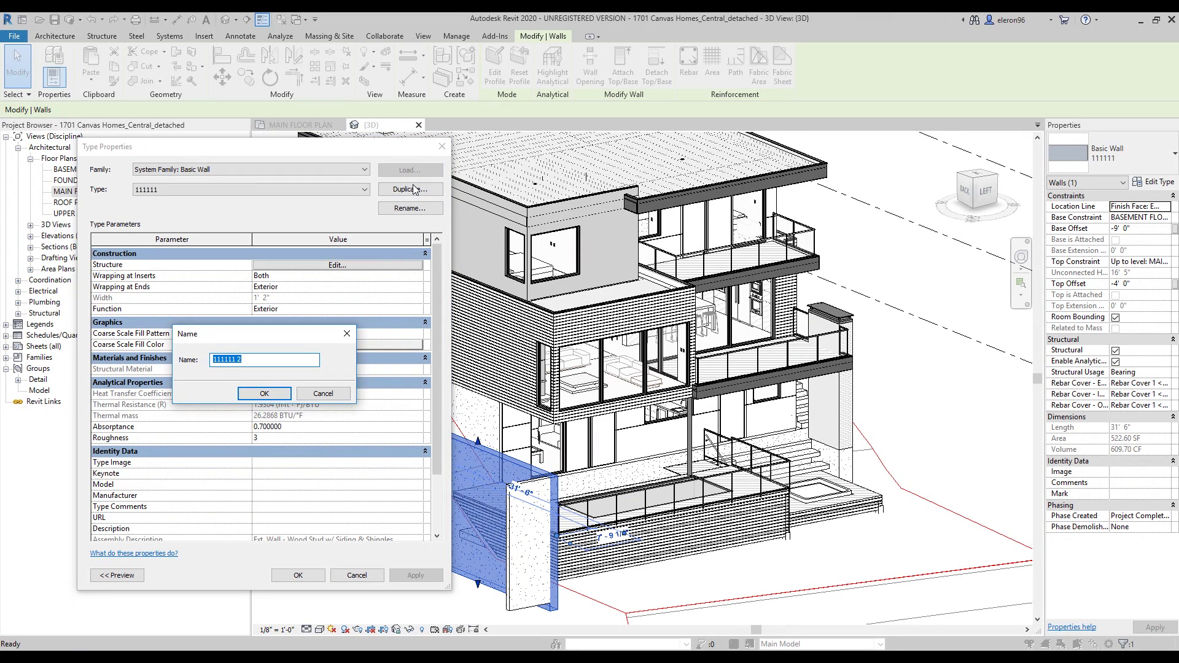
text(350)
click(264, 393)
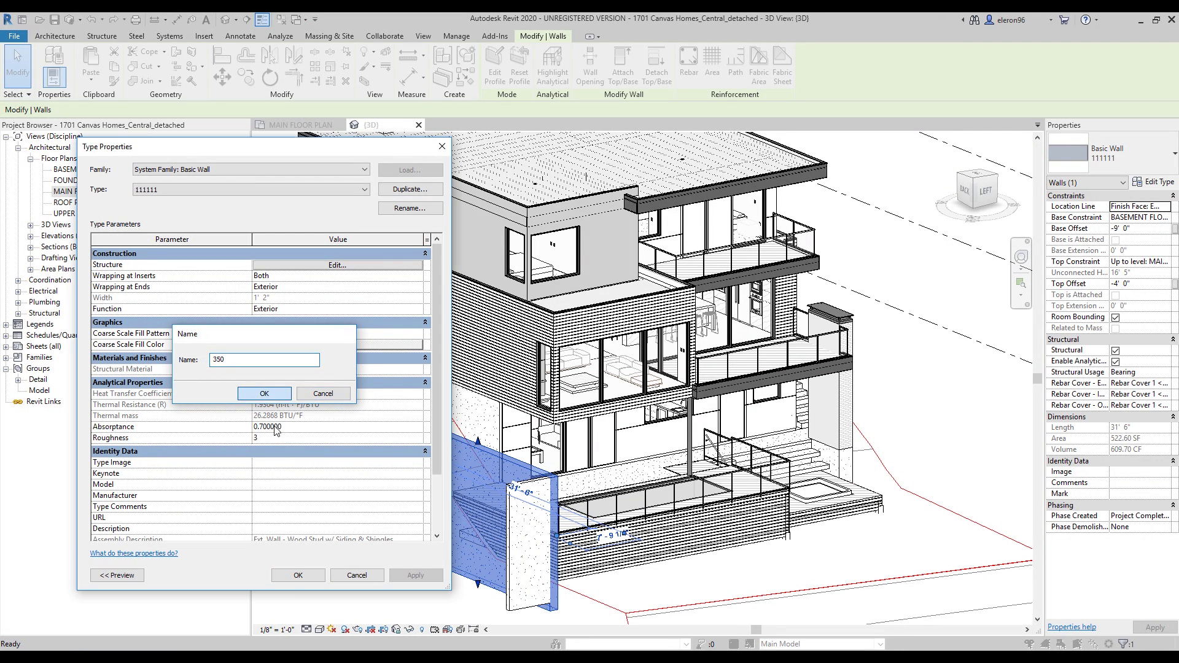
click(299, 575)
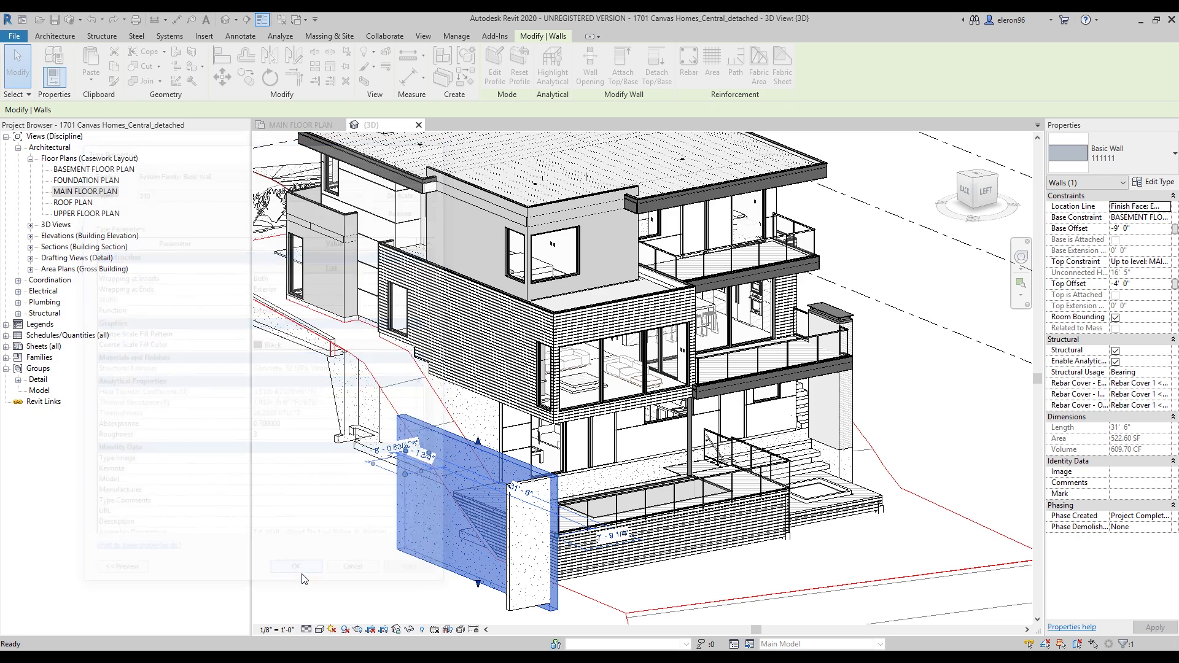
click(1134, 153)
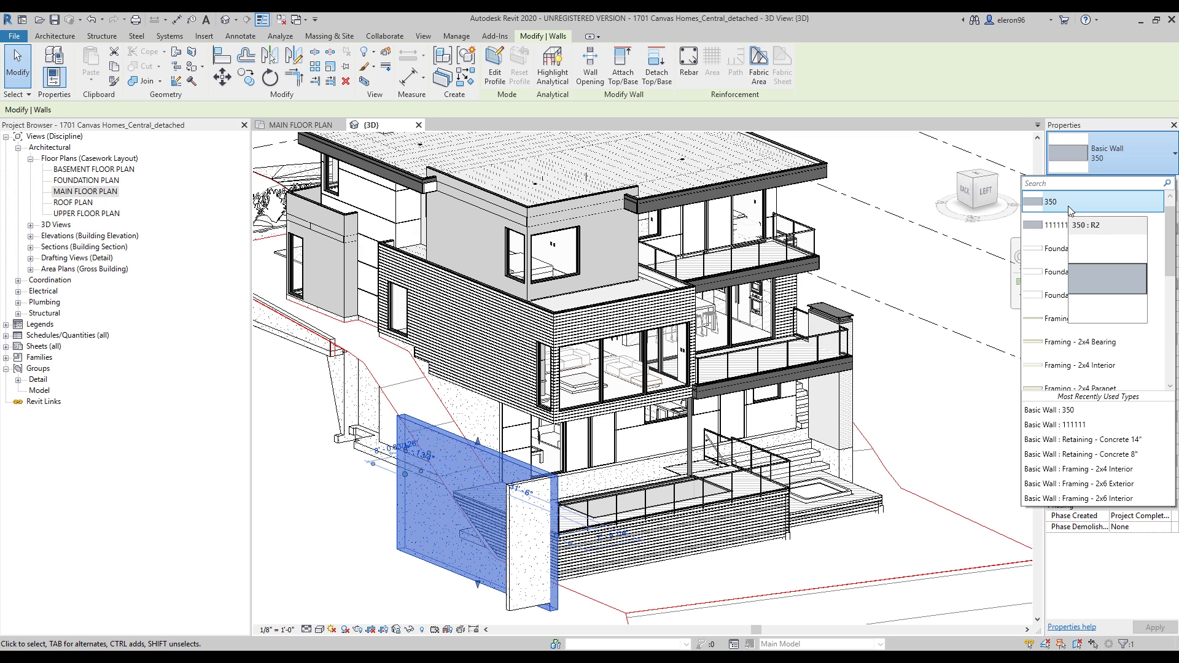
click(1082, 200)
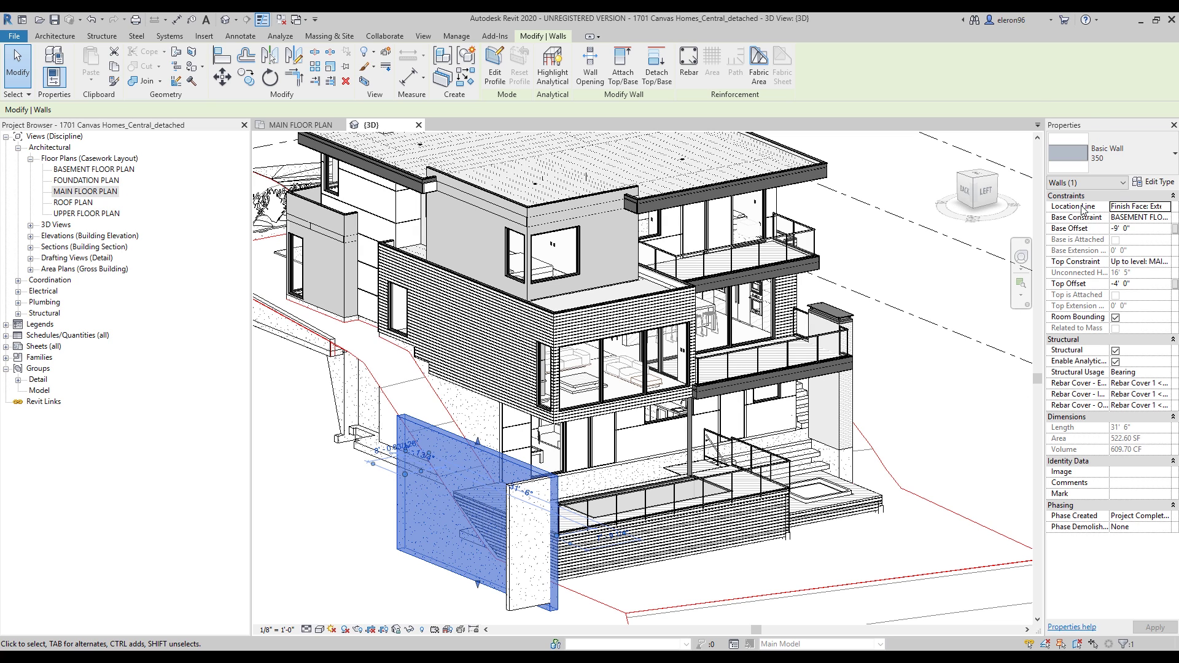
click(1144, 183)
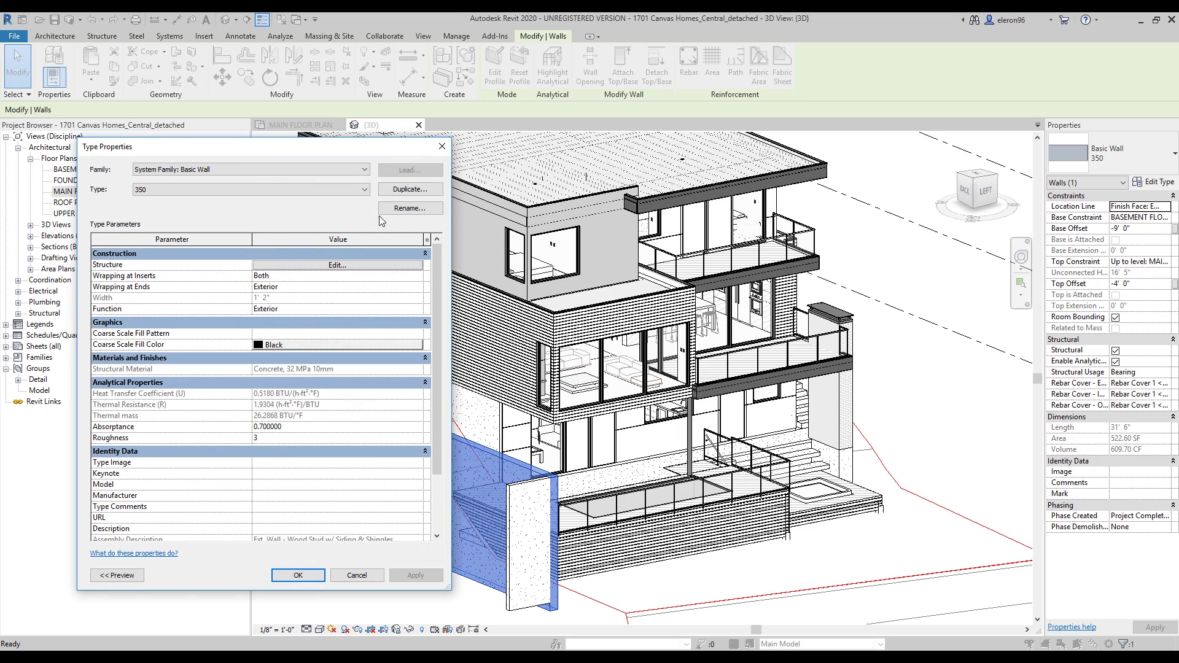
click(295, 268)
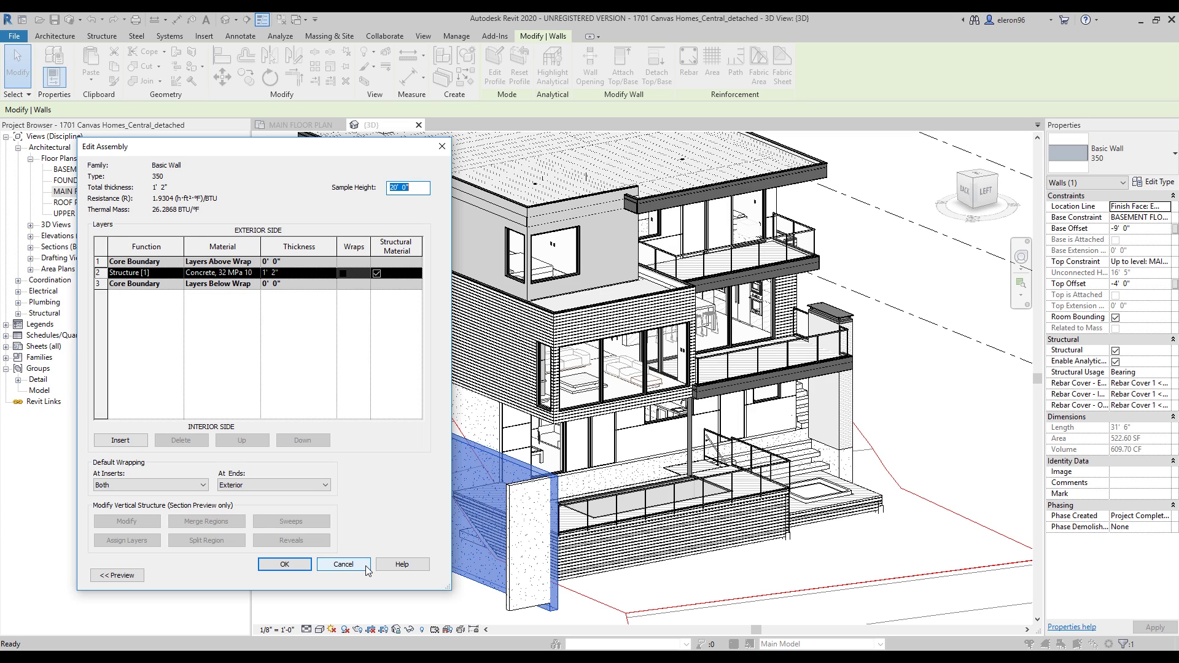
click(344, 565)
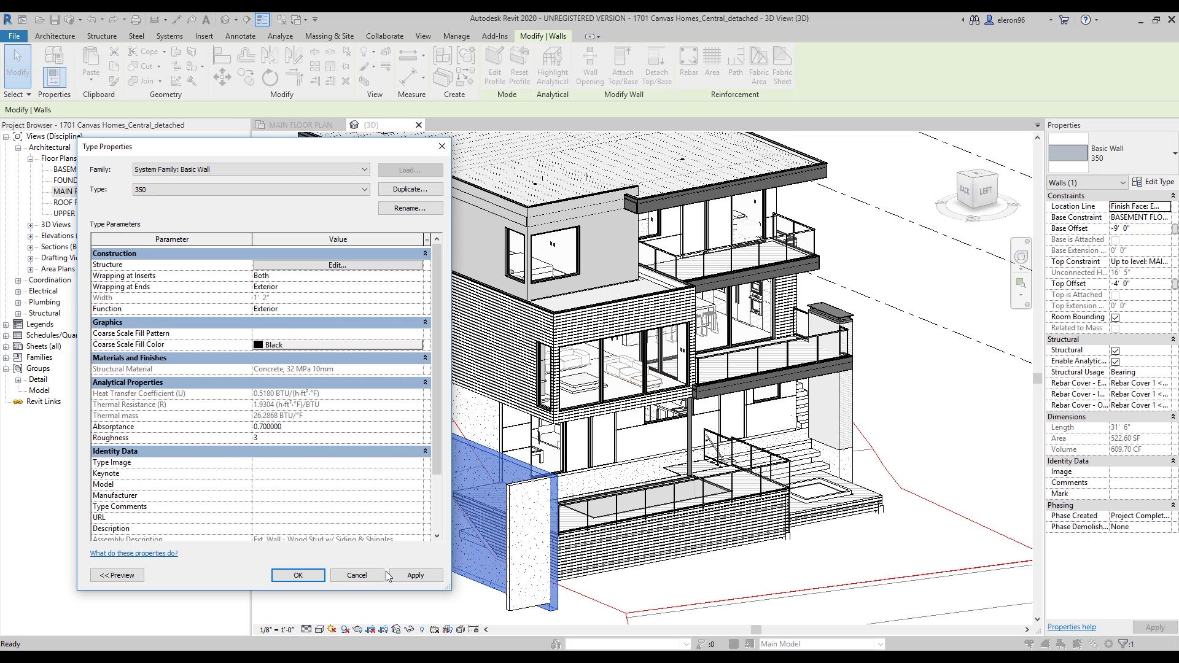
click(376, 575)
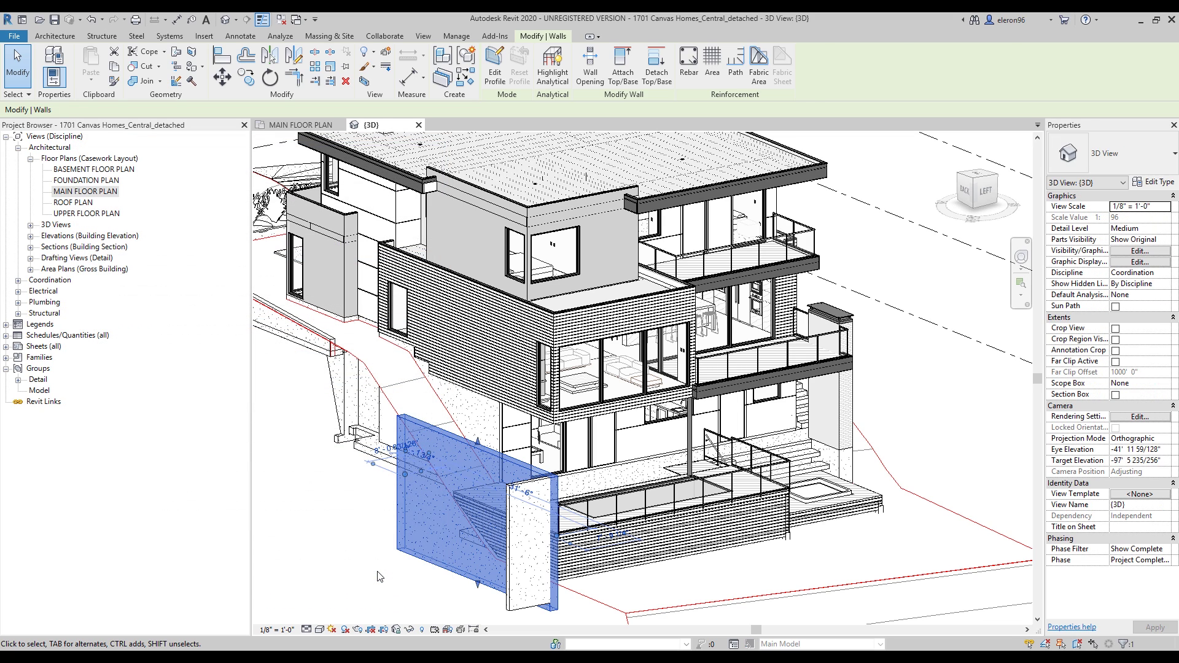
click(380, 576)
scroll(614, 368, up, 4)
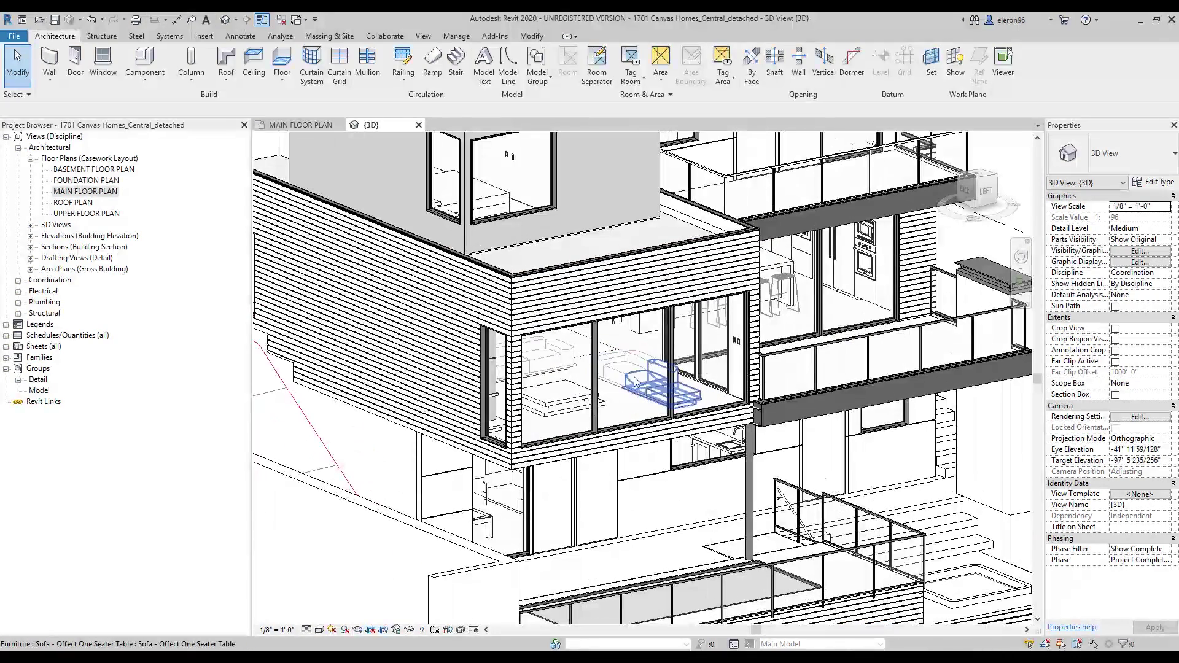
click(618, 371)
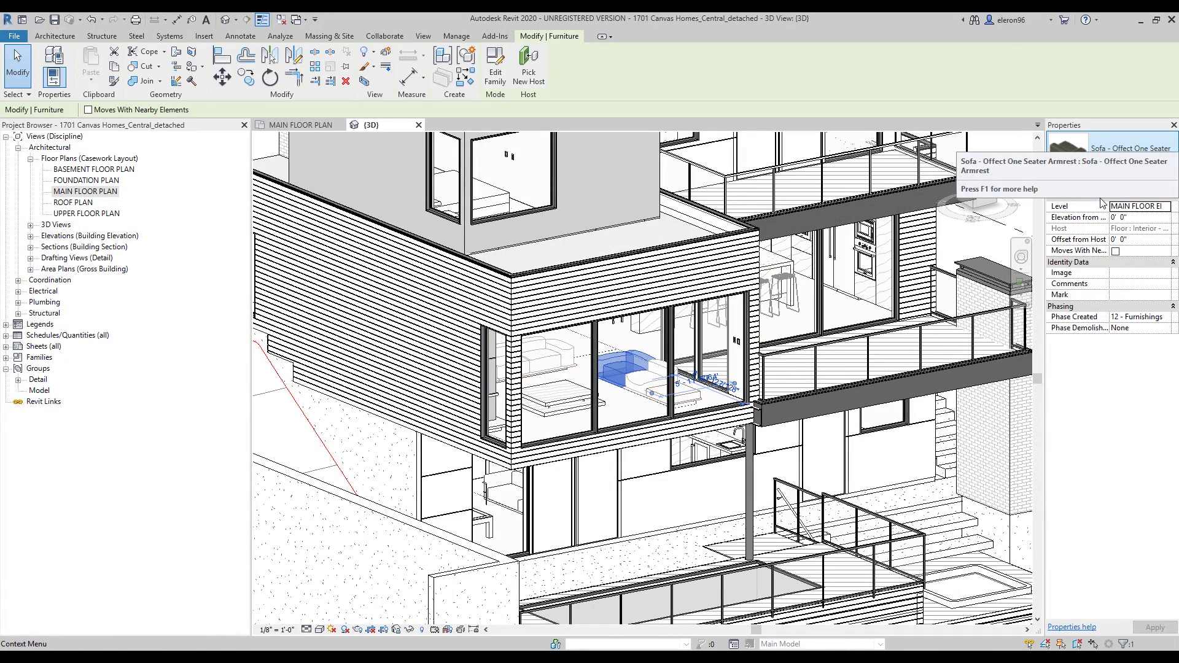
click(1138, 158)
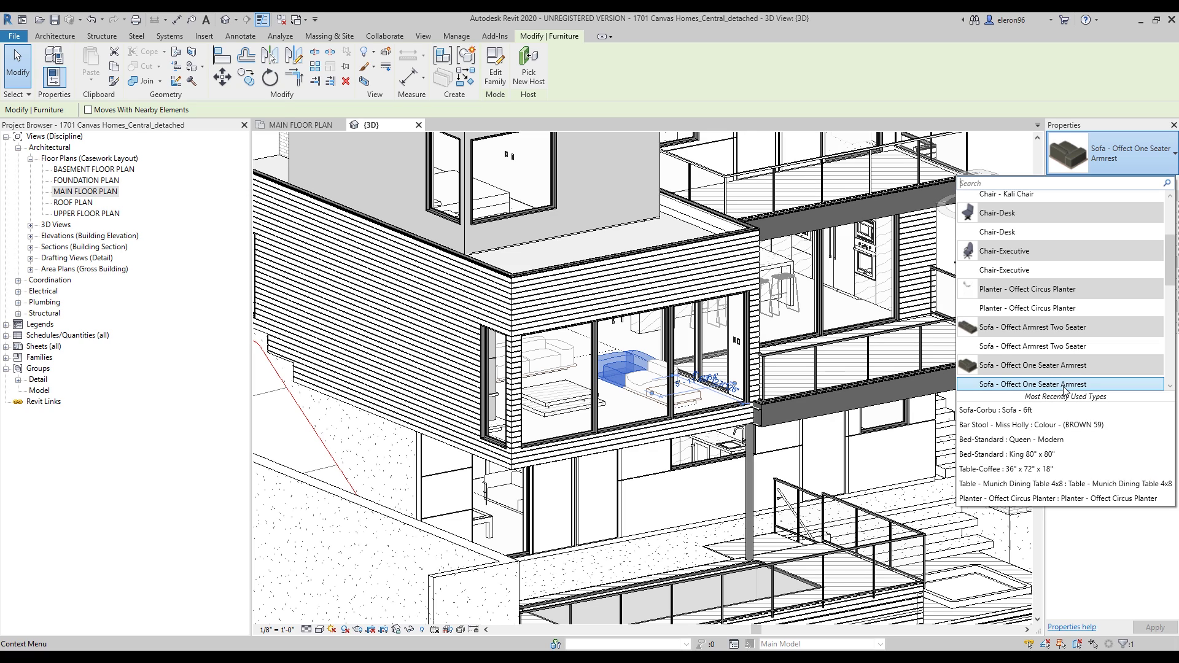
mouse_move(1065, 390)
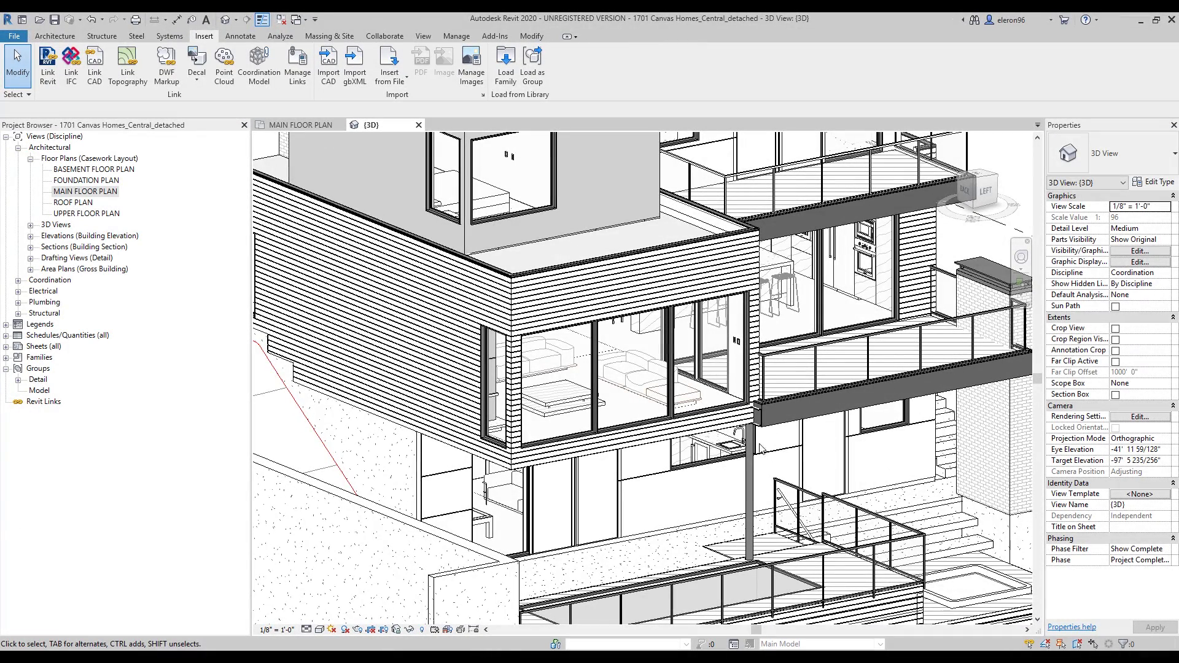
Step: Zoom out the 3D view and open Manage Links on its CAD Formats tab
scroll(479, 442, down, 5)
middle_drag(528, 430, 622, 369)
scroll(564, 410, down, 2)
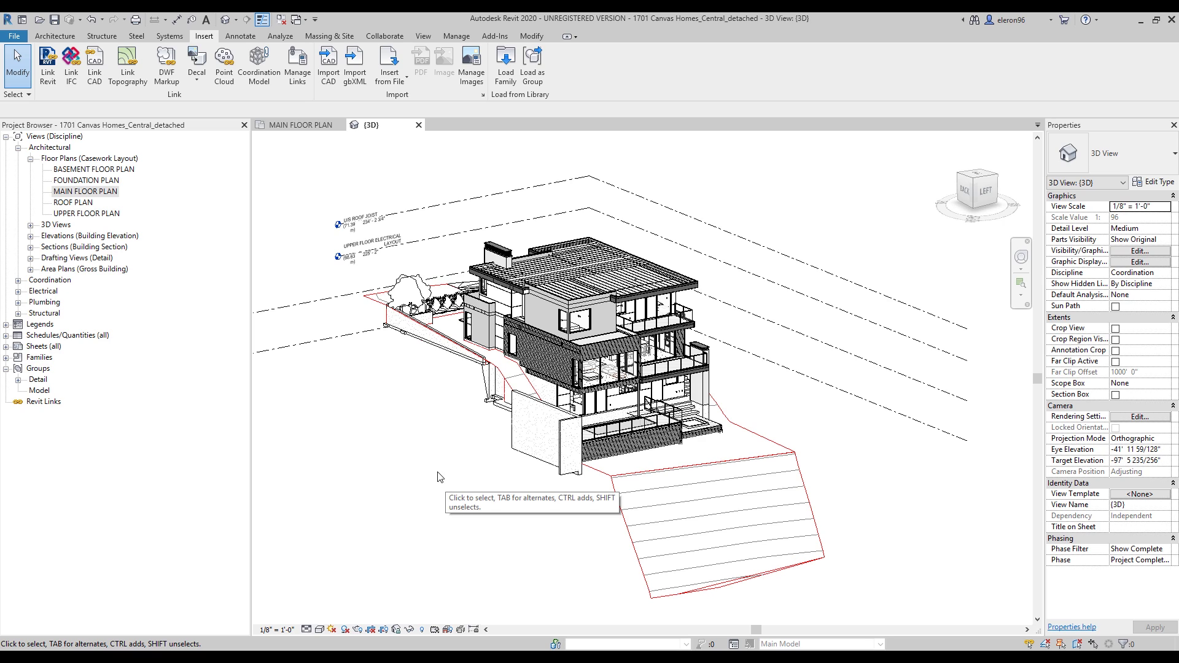
click(300, 77)
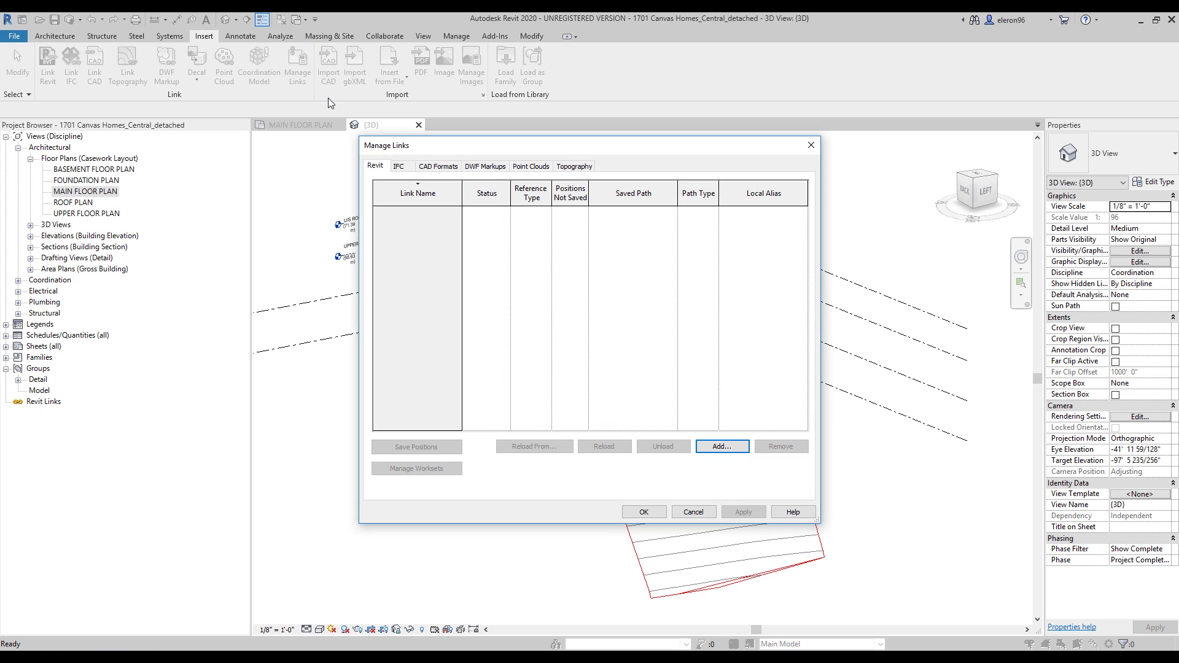
drag(448, 139, 456, 154)
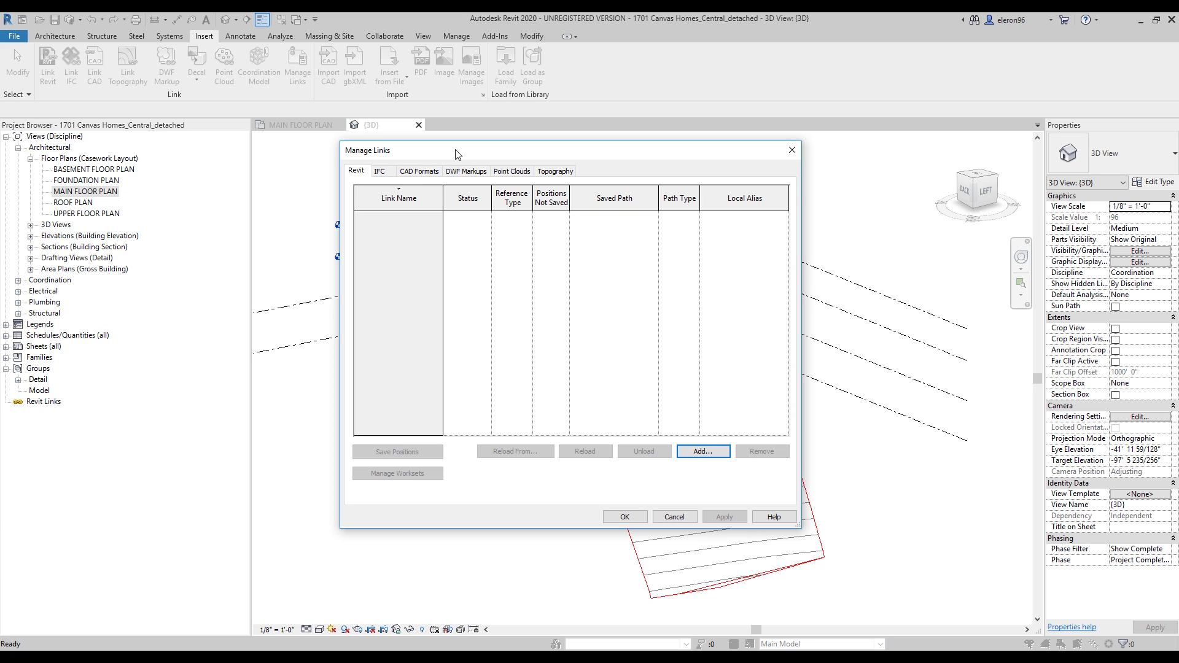
click(406, 176)
drag(452, 158, 457, 145)
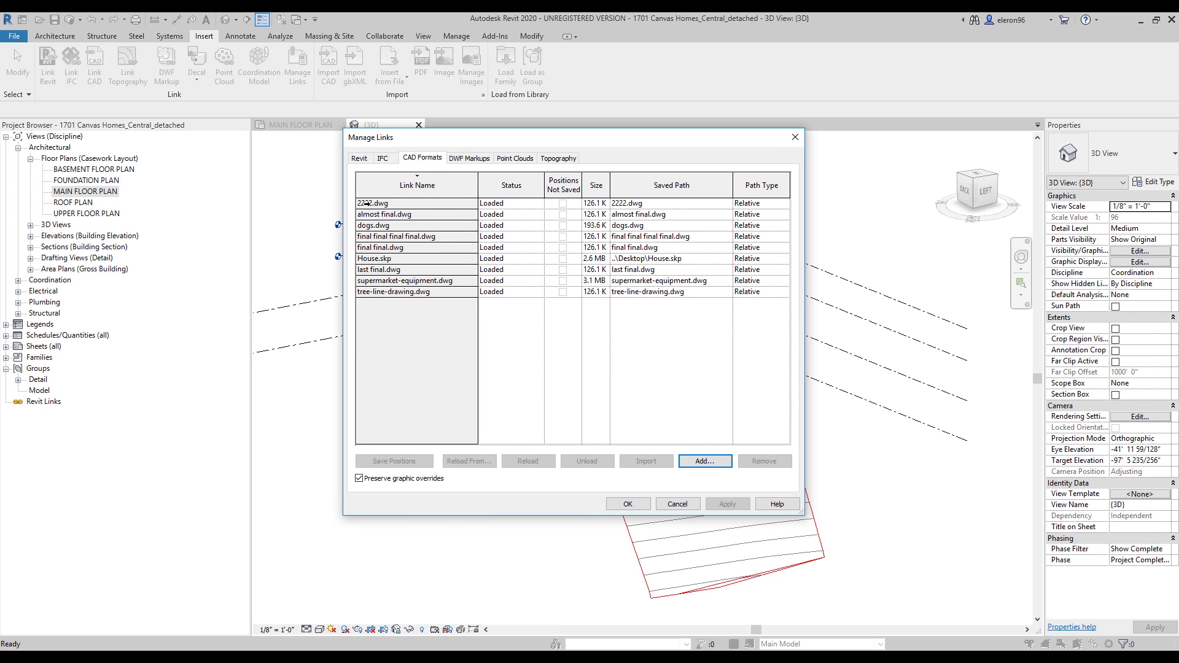
Step: Review each linked file: almost final.dwg, dogs.dwg, House.skp, tree-line-drawing.dwg and the others
click(403, 217)
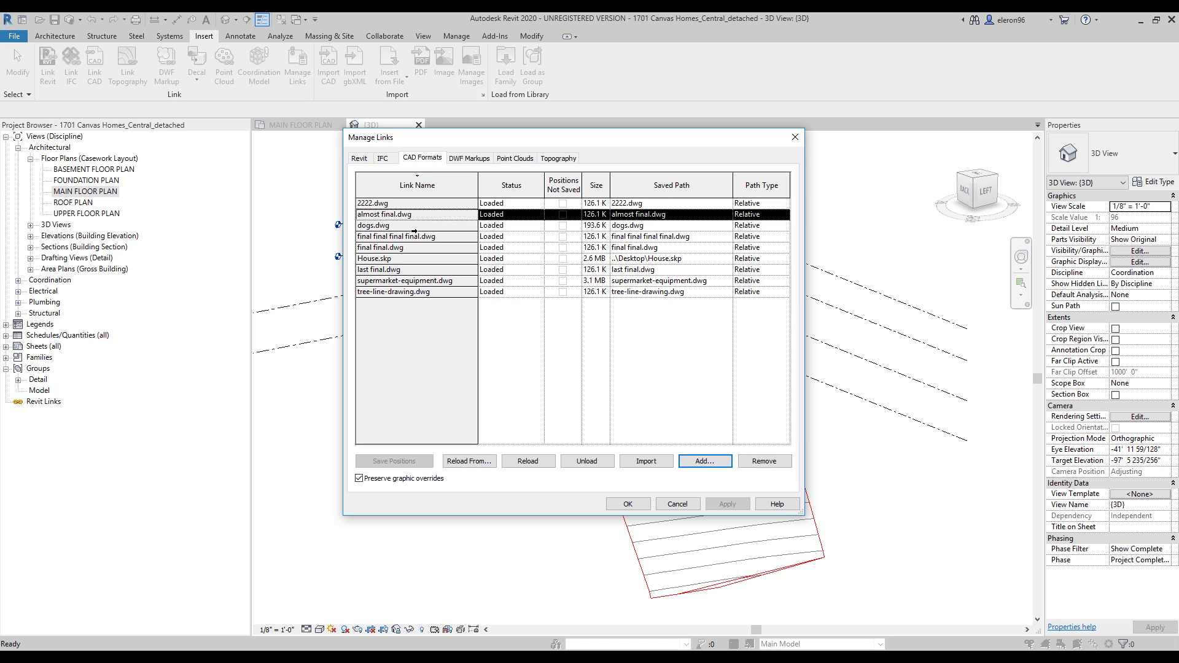
click(406, 227)
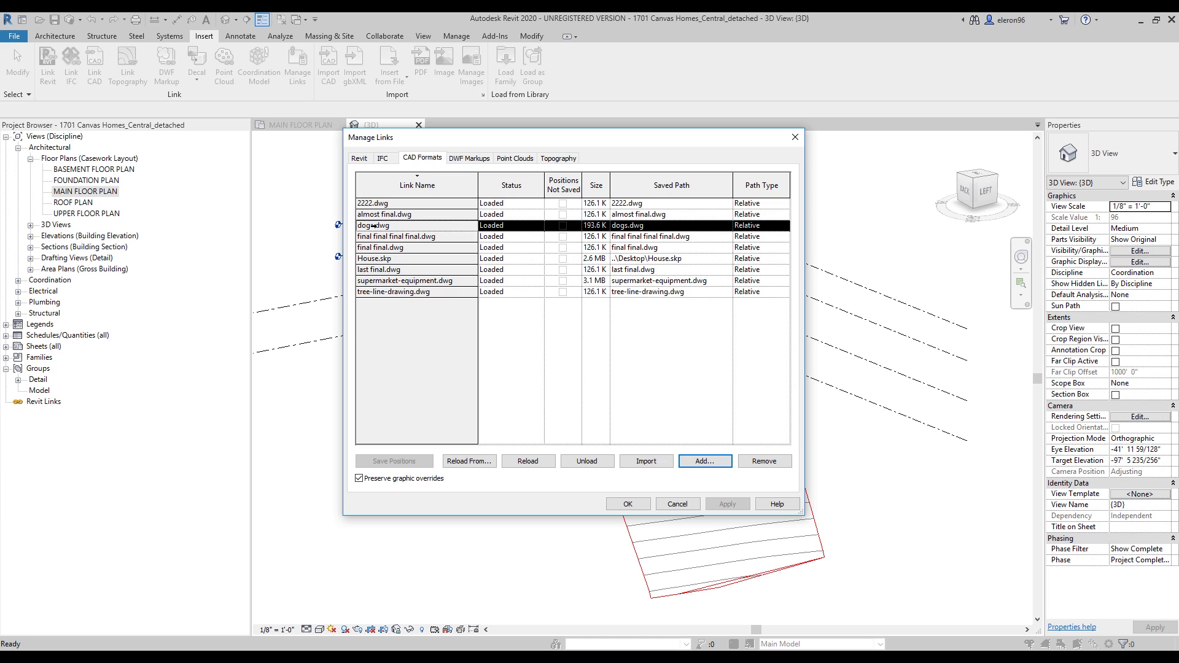
click(383, 238)
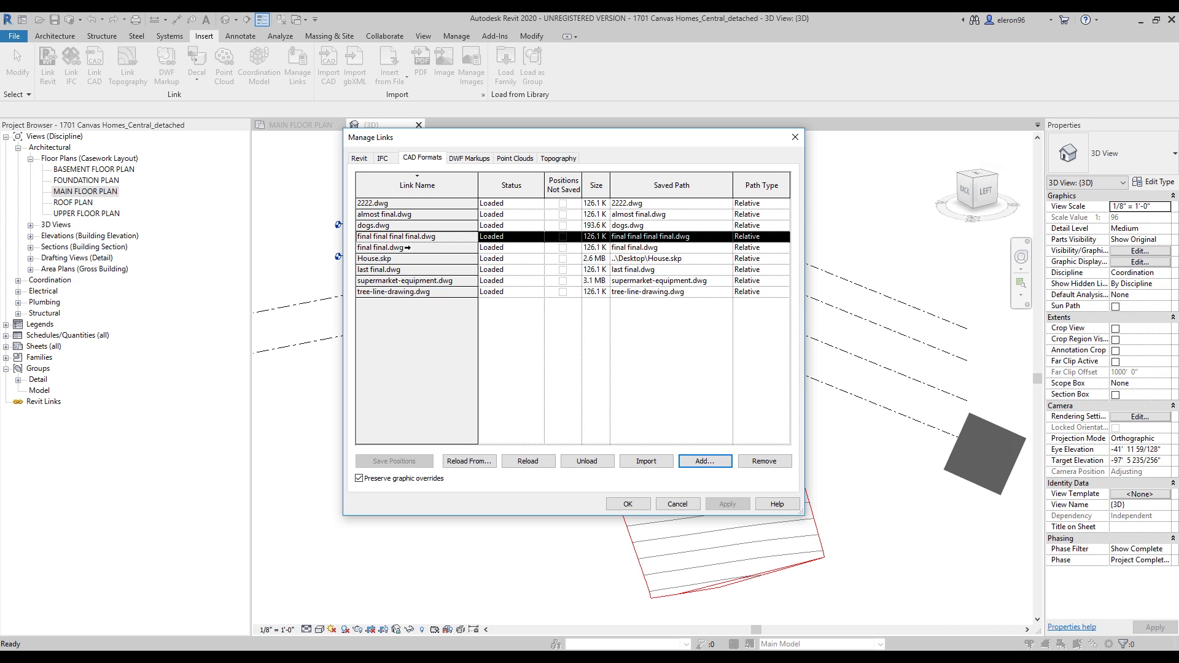
click(393, 247)
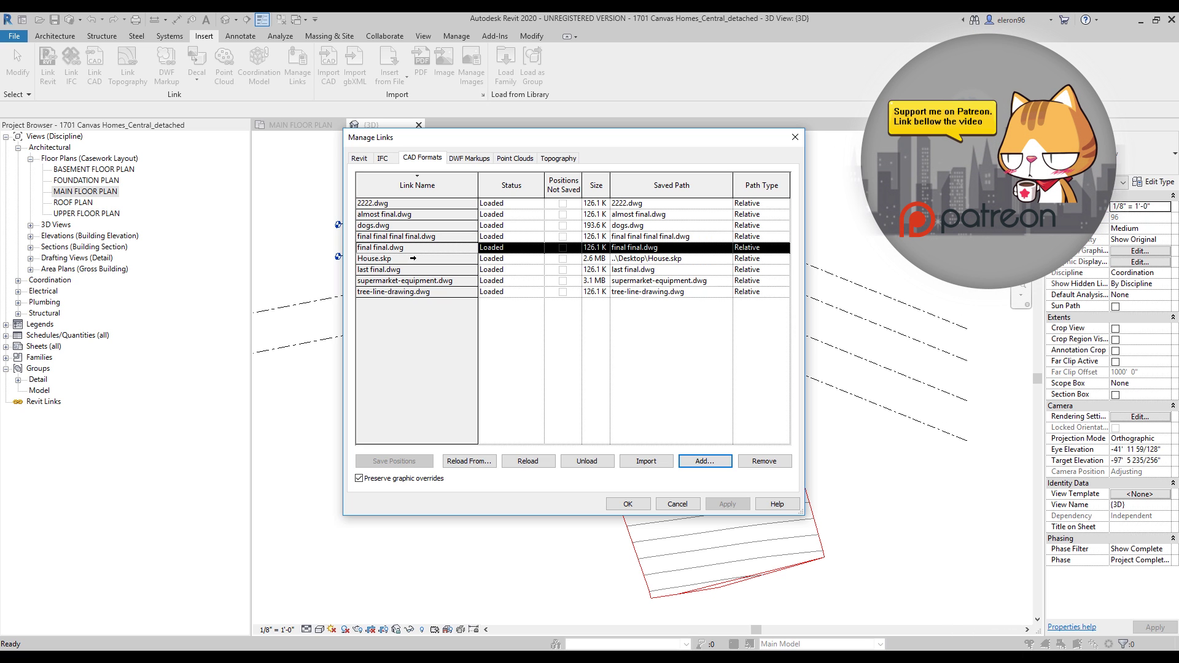
click(413, 258)
click(424, 269)
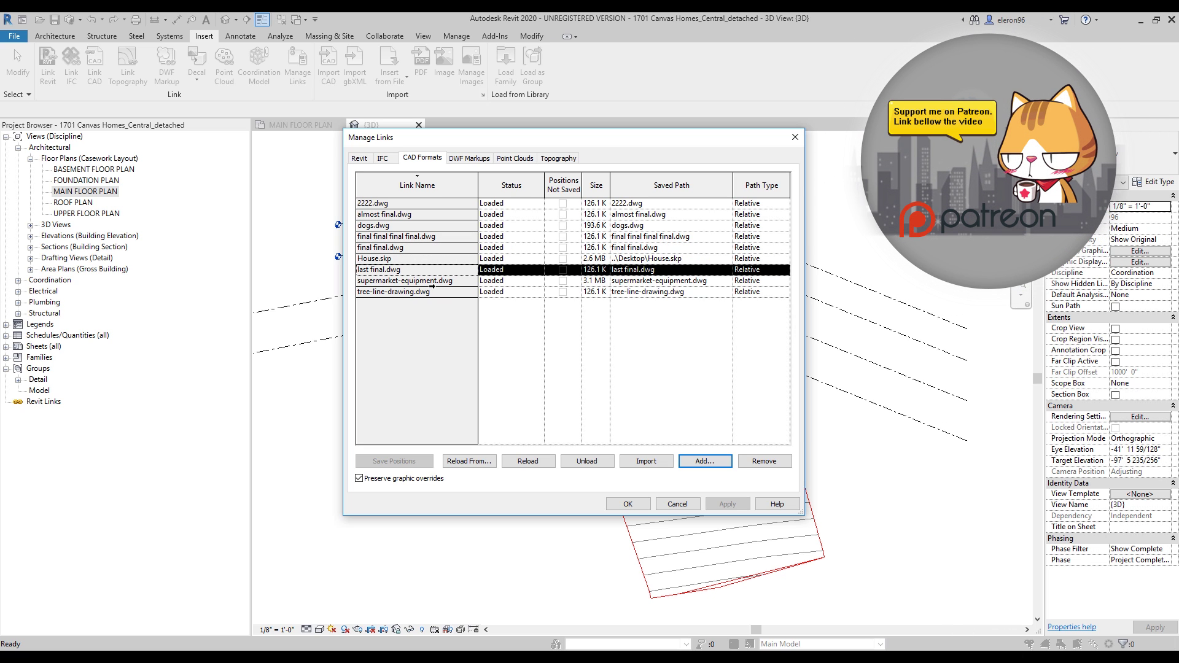
click(433, 292)
click(437, 280)
click(447, 293)
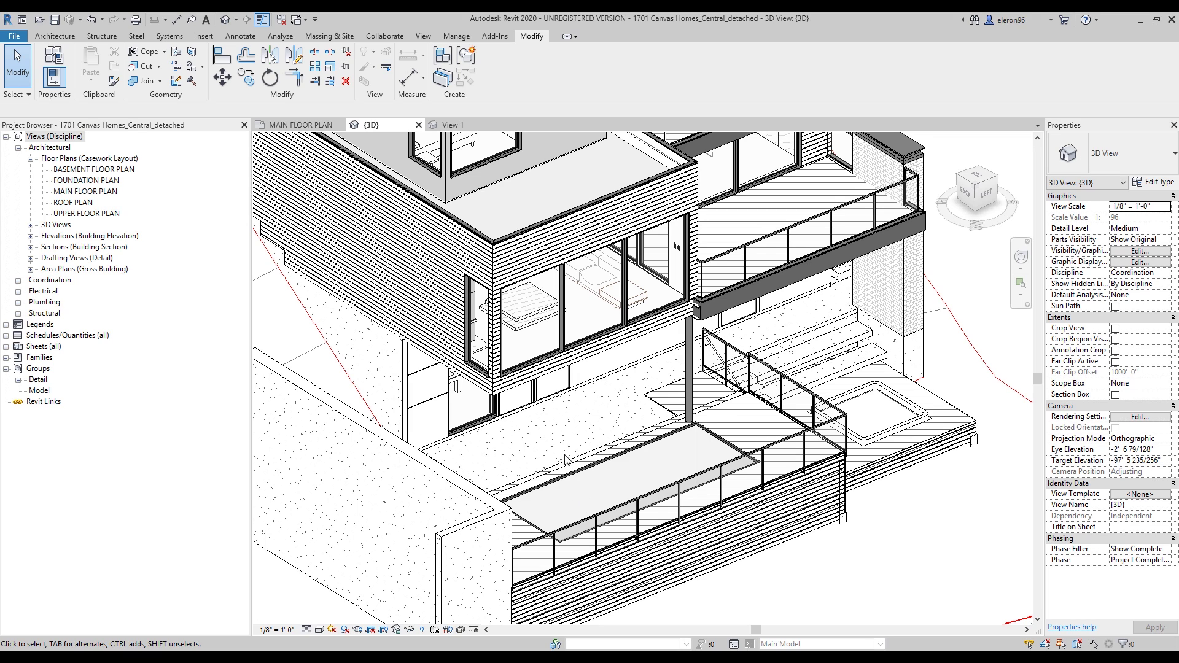
Step: Select the living-room sofa, an Offect One Seater Table, and widen the properties panel
middle_drag(605, 287, 614, 289)
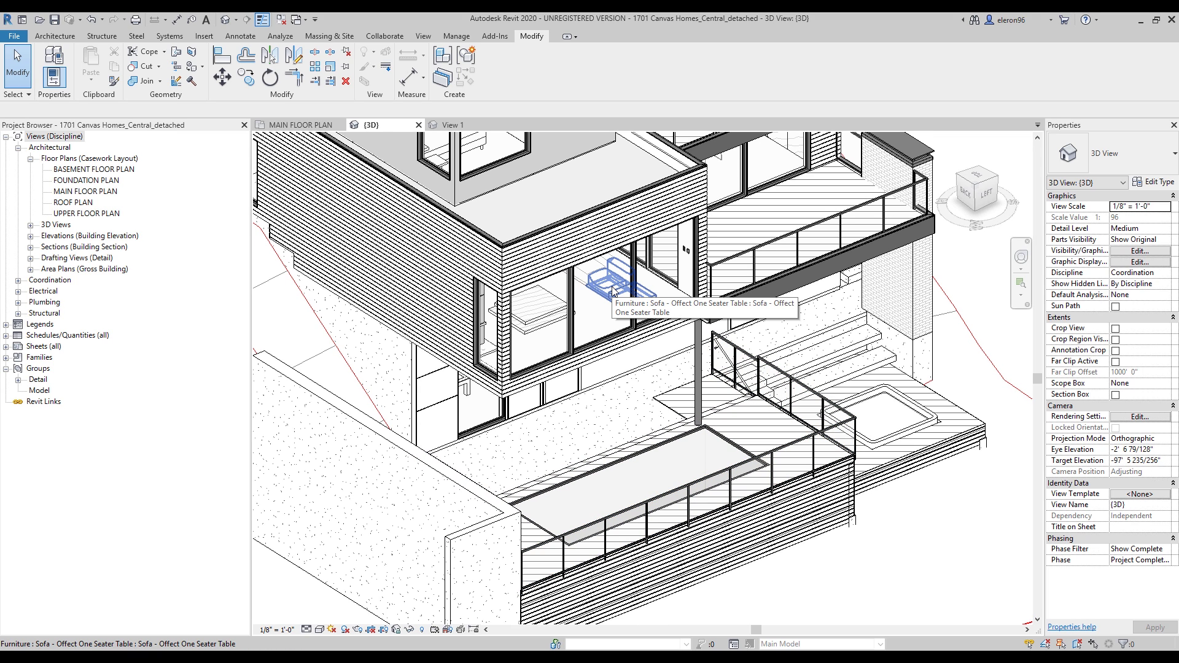
click(613, 290)
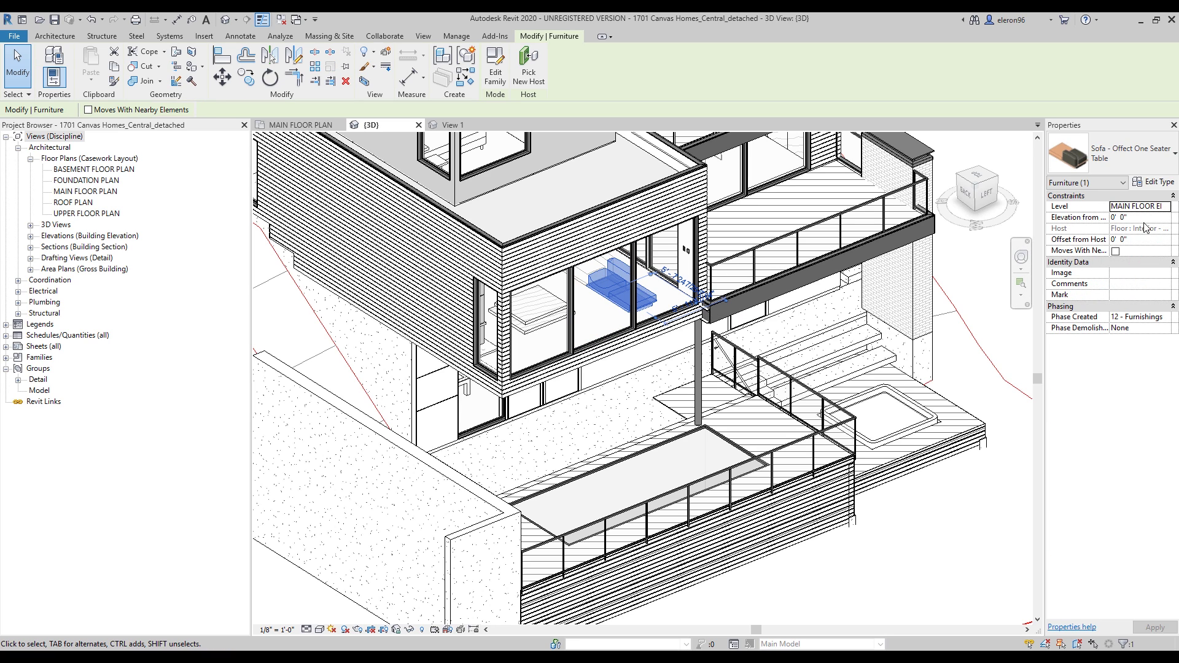
drag(1044, 369, 968, 366)
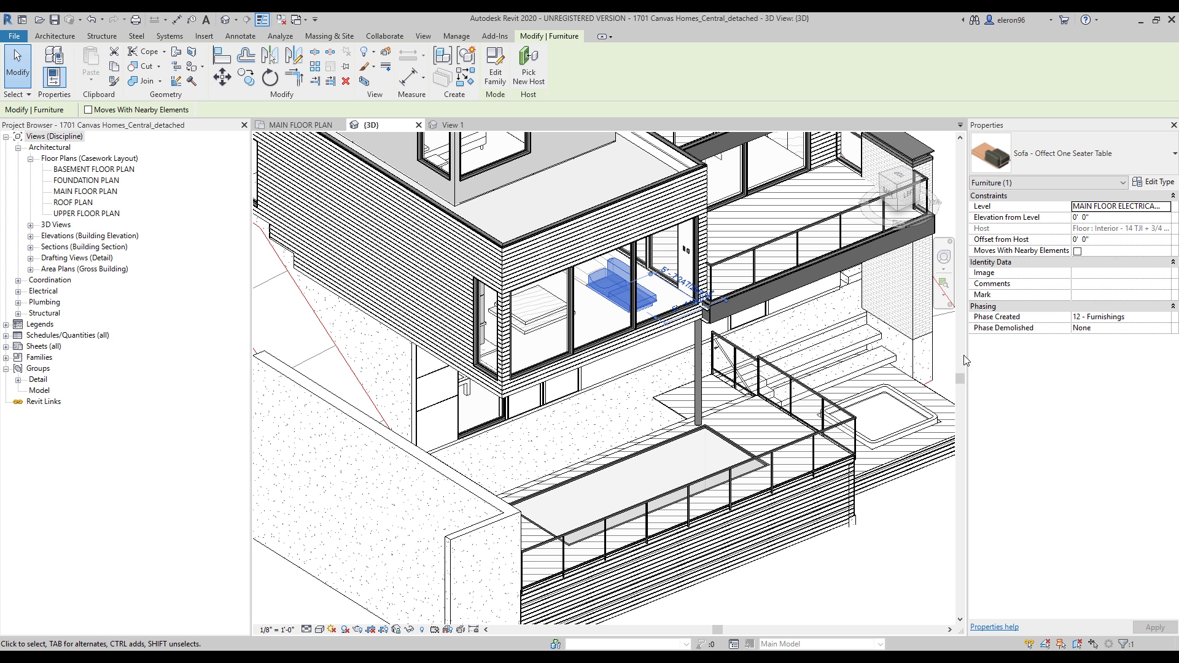
Step: Set the Offect One Seater Table sofa type's Left_size to 1' 0" and apply it
click(1153, 182)
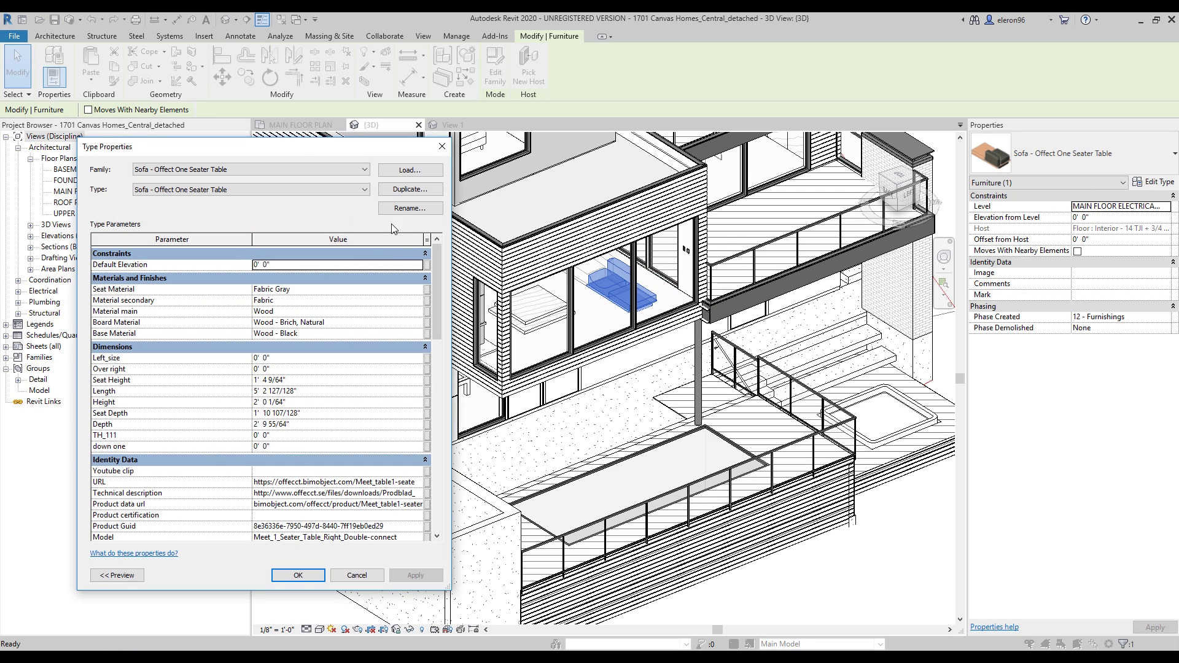
drag(298, 149, 364, 124)
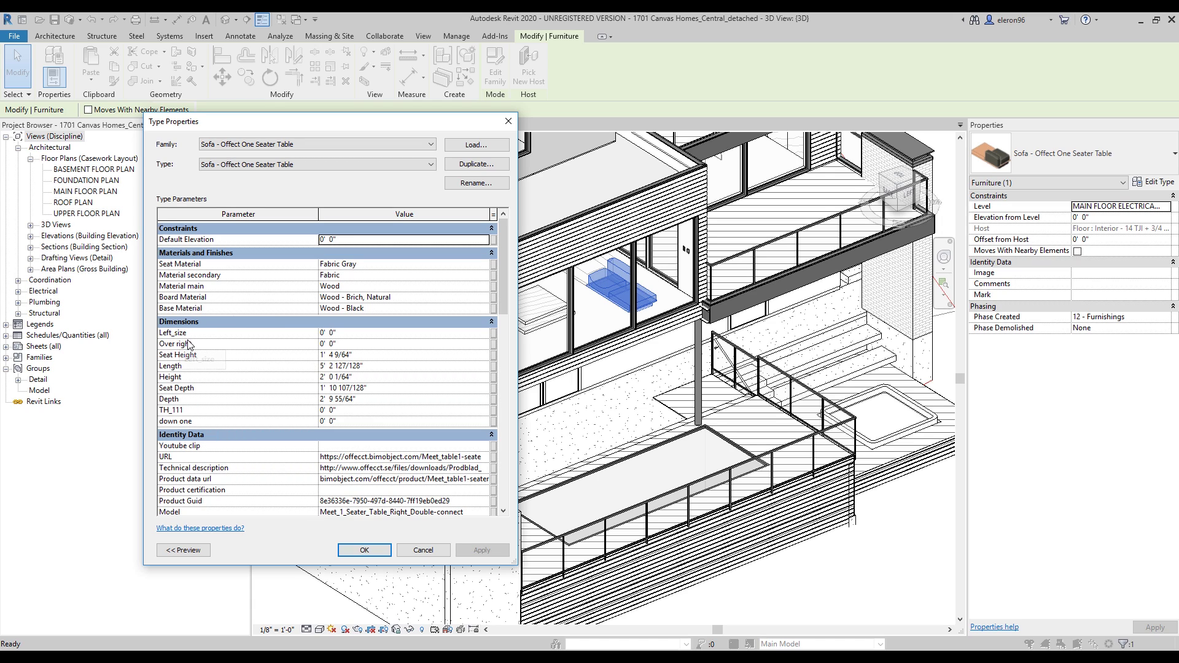
click(368, 333)
text(1)
click(482, 549)
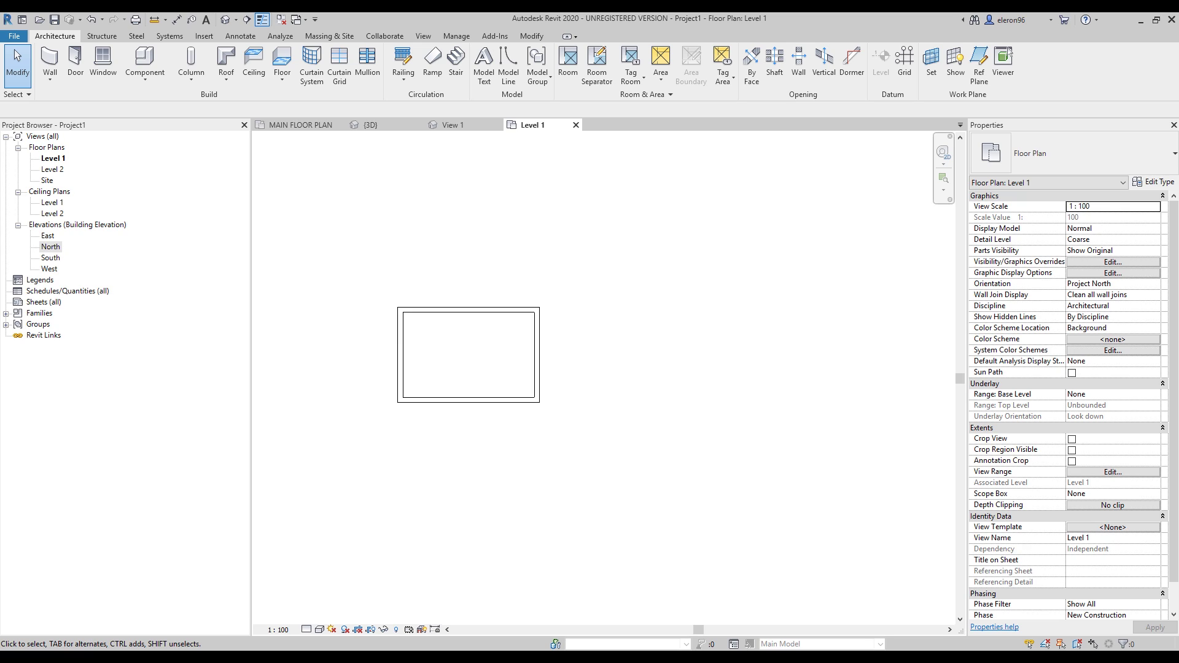
Step: Open Project1's North elevation and pan up until Level 7 at 24000 is visible
middle_drag(368, 544, 422, 553)
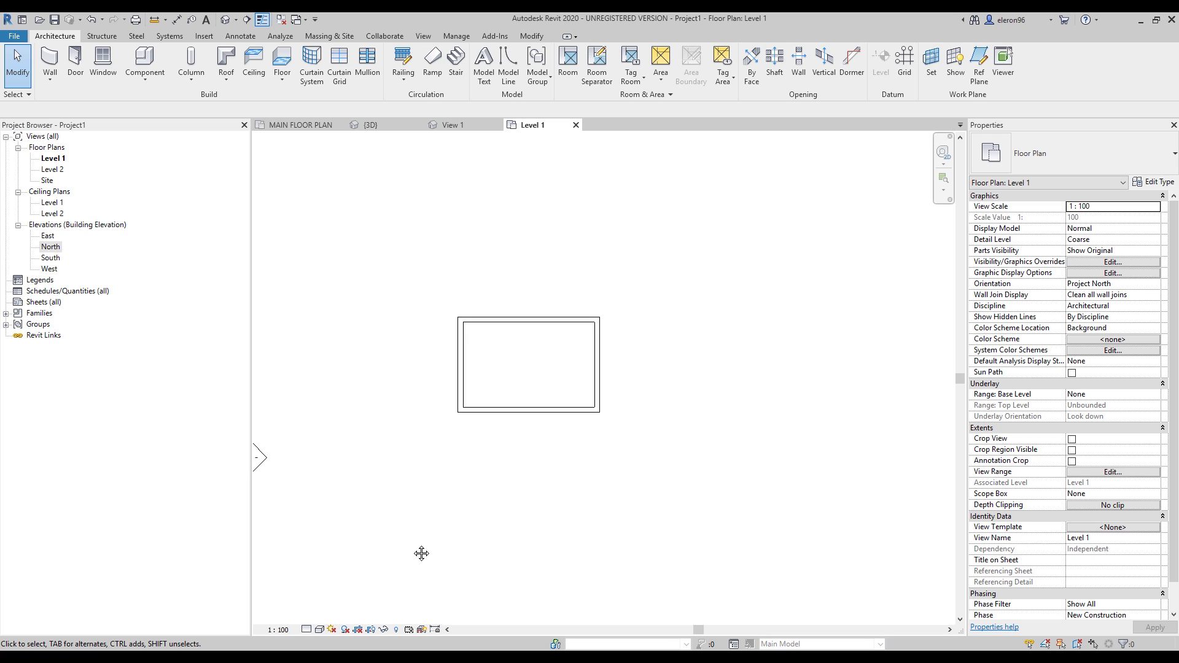
middle_drag(421, 553, 524, 549)
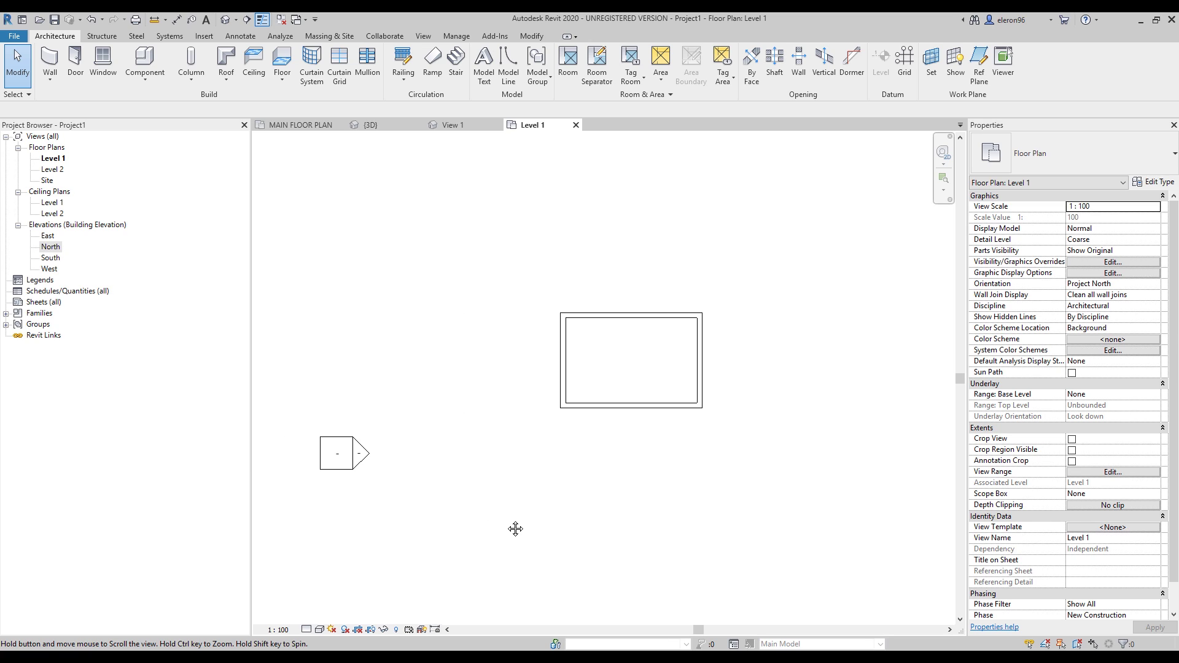
double_click(51, 247)
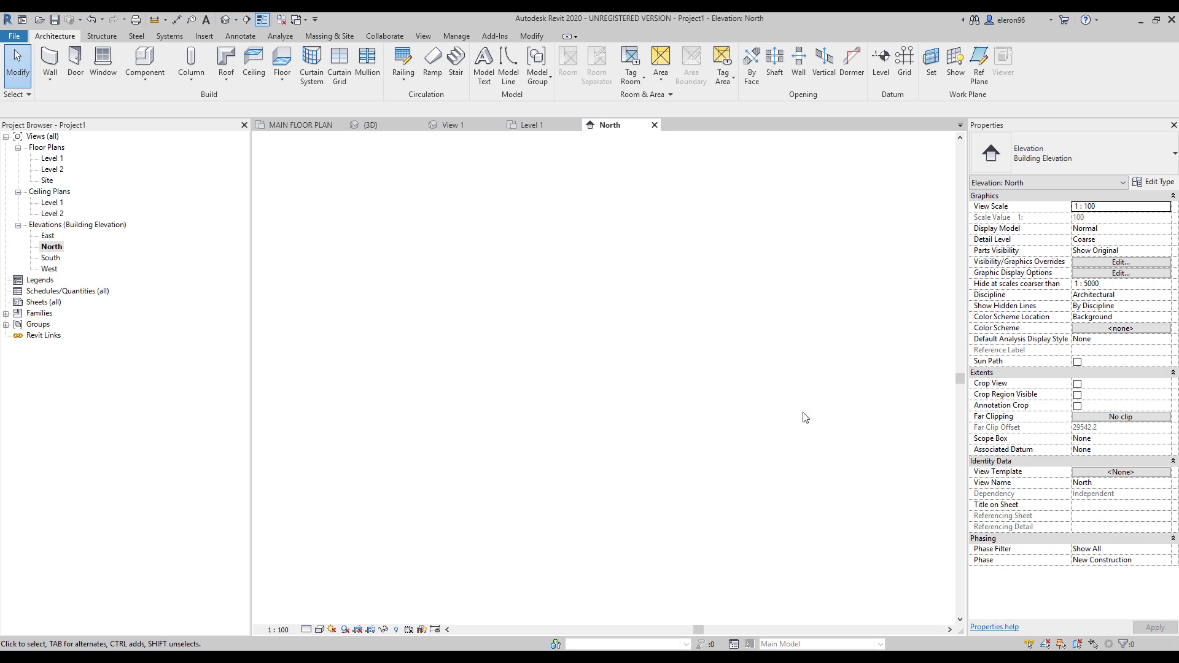
middle_drag(722, 376, 373, 286)
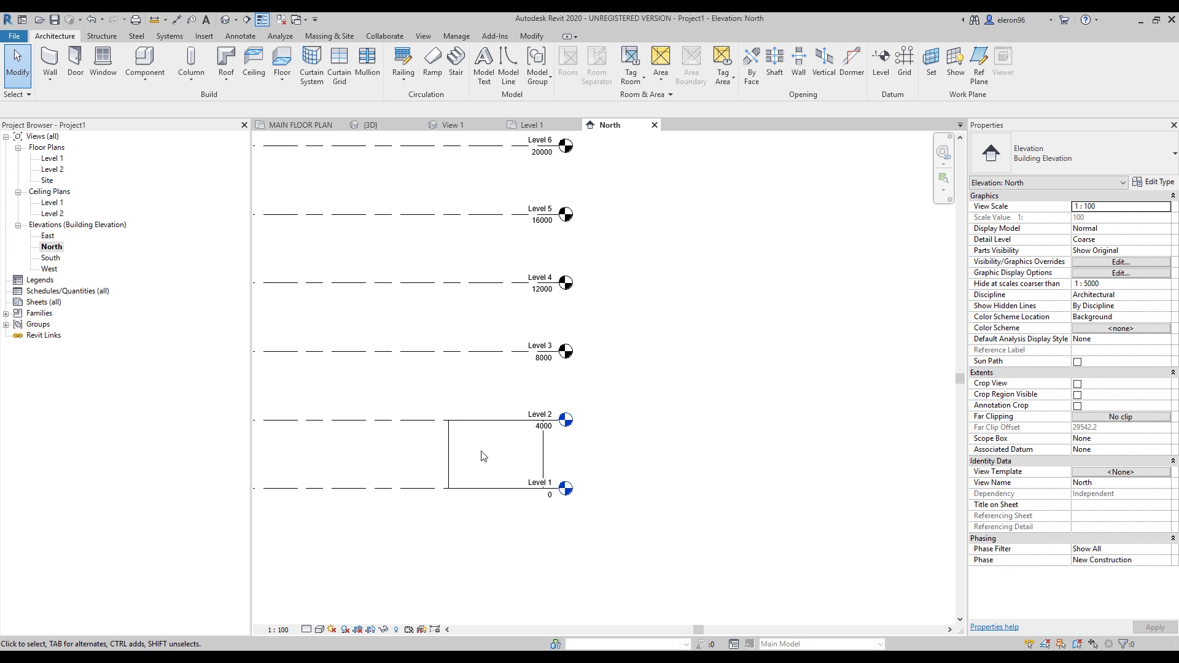
middle_drag(487, 390, 496, 572)
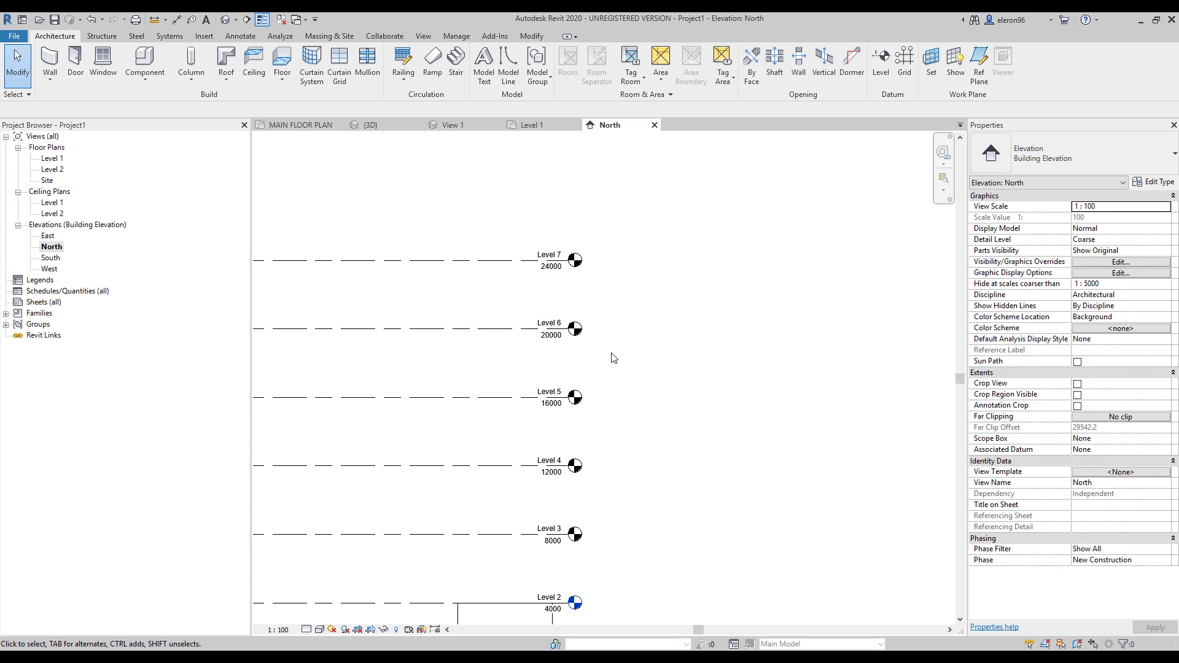
Step: On Level 1, draw interior walls with WA dividing the rectangle into three rooms
click(532, 126)
scroll(544, 338, up, 3)
key(w)
key(a)
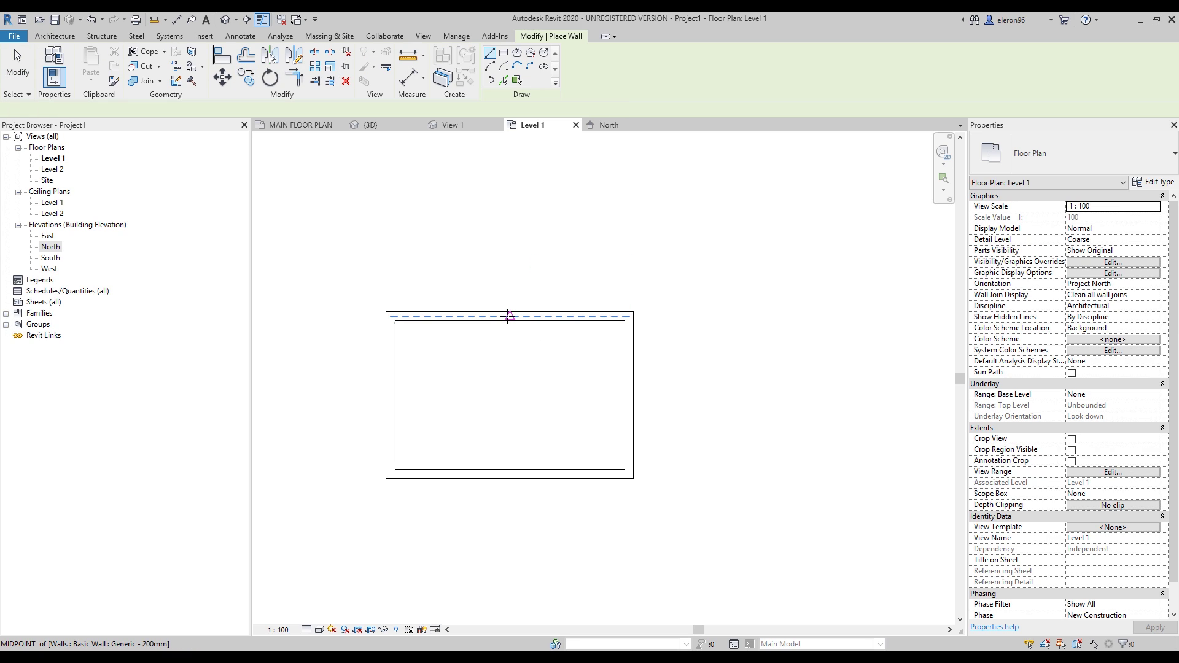
click(507, 316)
click(508, 389)
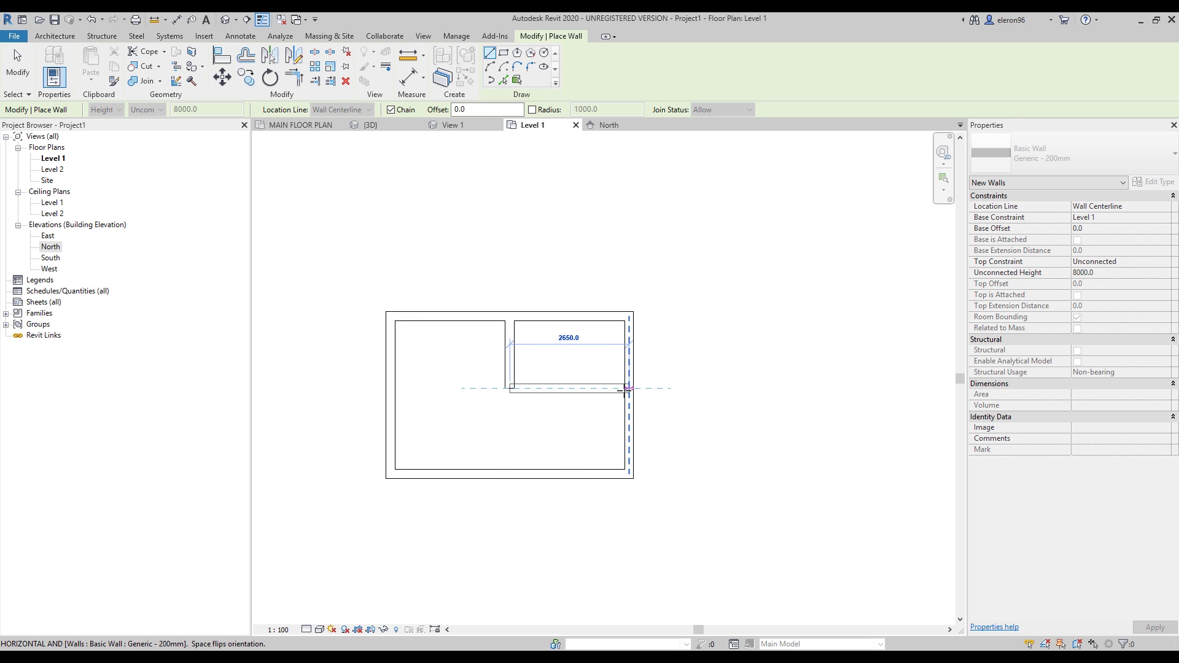
click(554, 388)
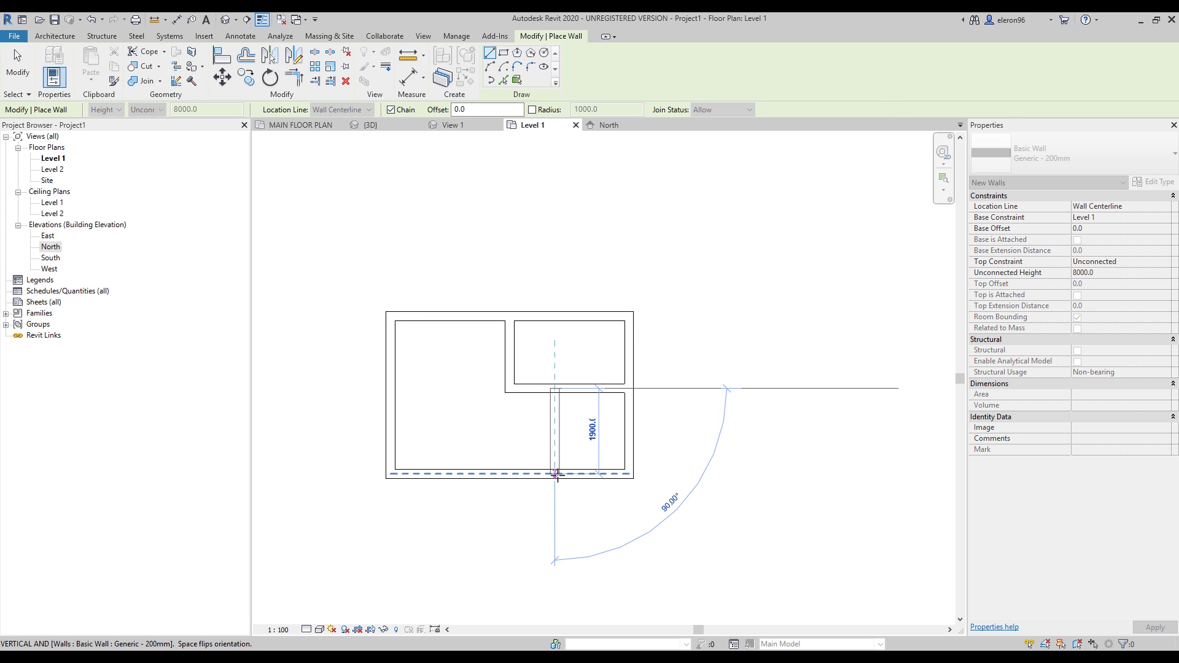
click(556, 474)
key(Escape)
key(Escape)
Step: Select all seven walls and create a model group named Typical plan 1
drag(792, 587, 837, 609)
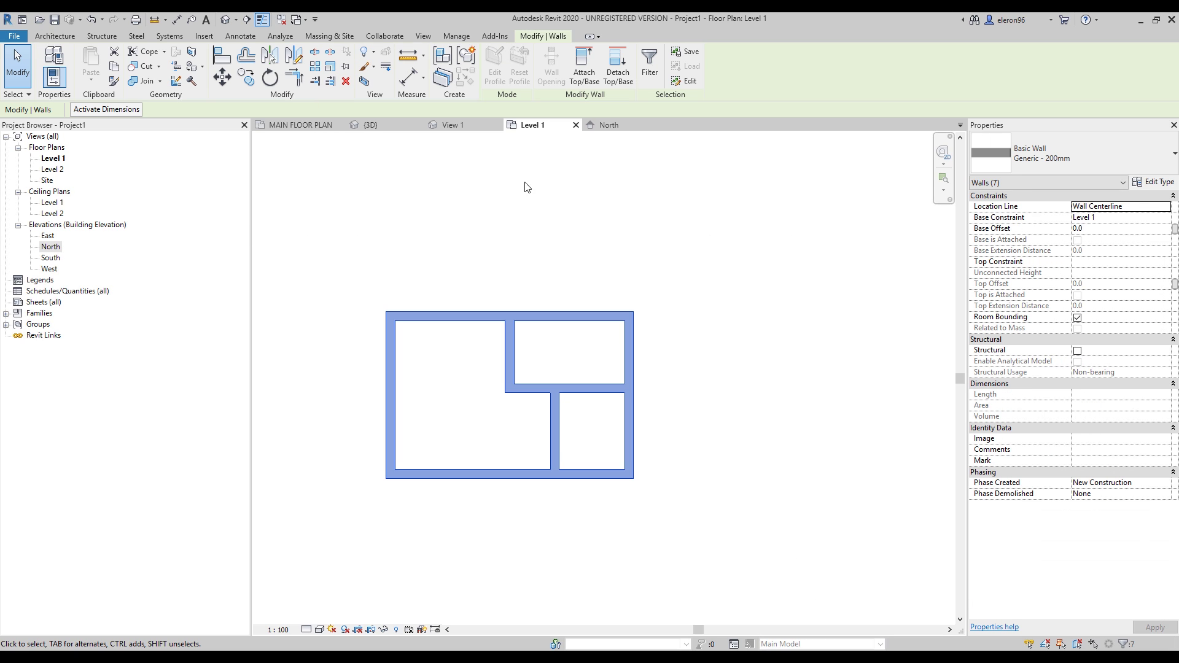
click(465, 86)
text(Typical plan 1)
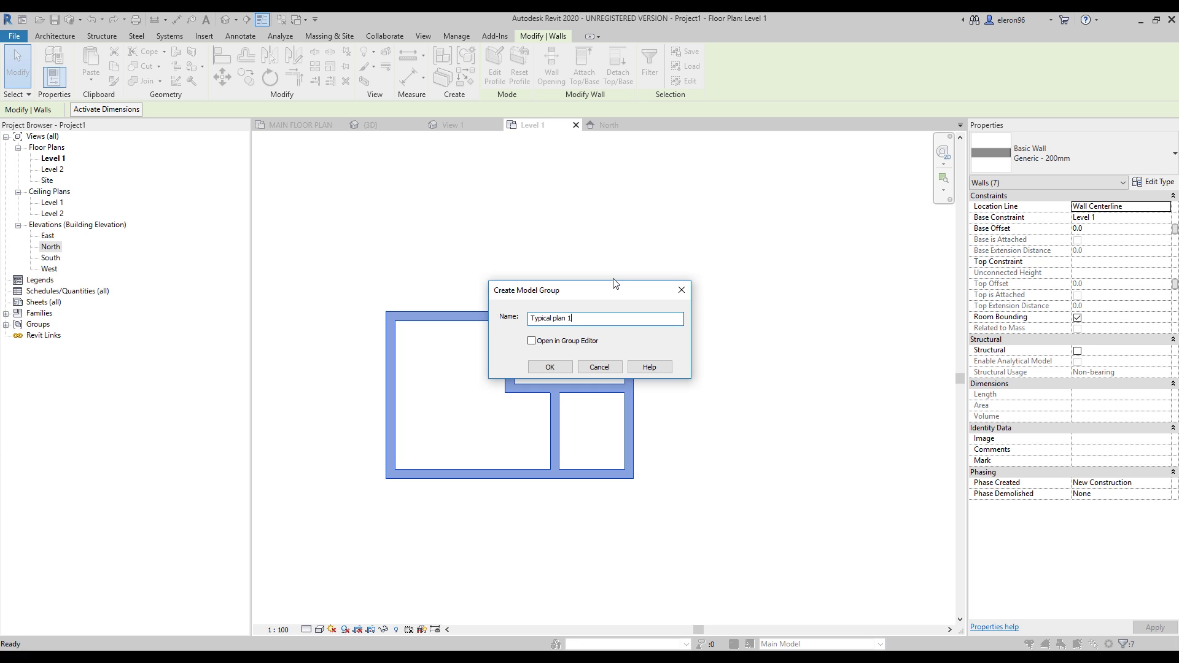
Step: Confirm the Typical plan 1 group and select it in Project1's 3D view
click(555, 367)
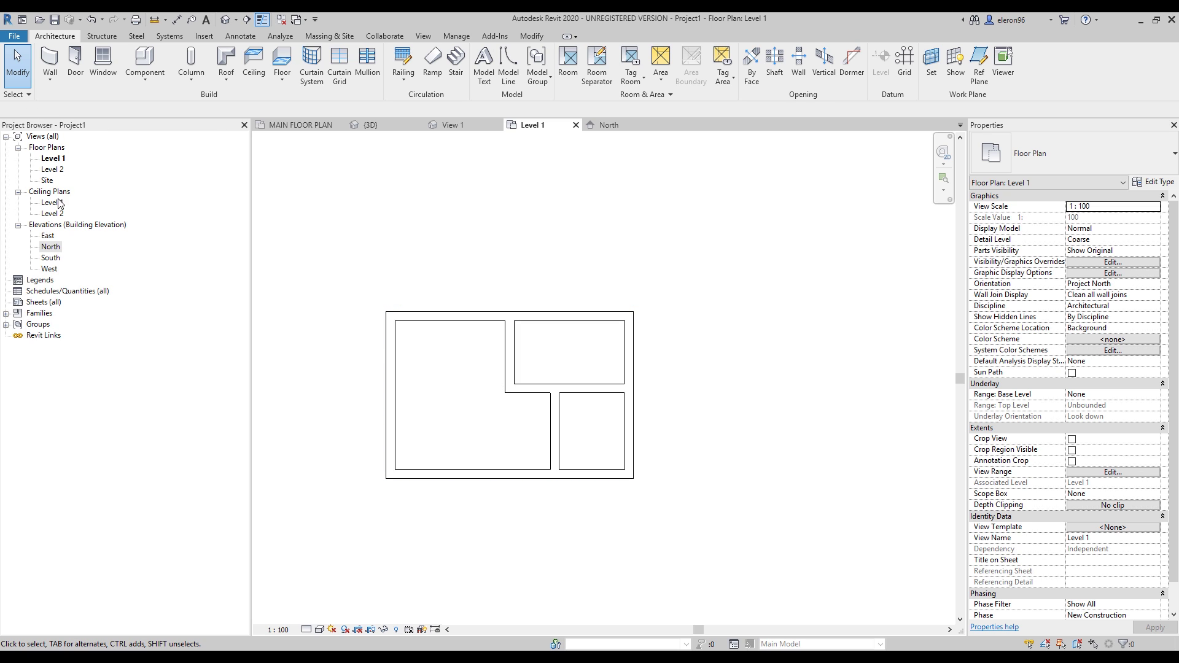
click(225, 19)
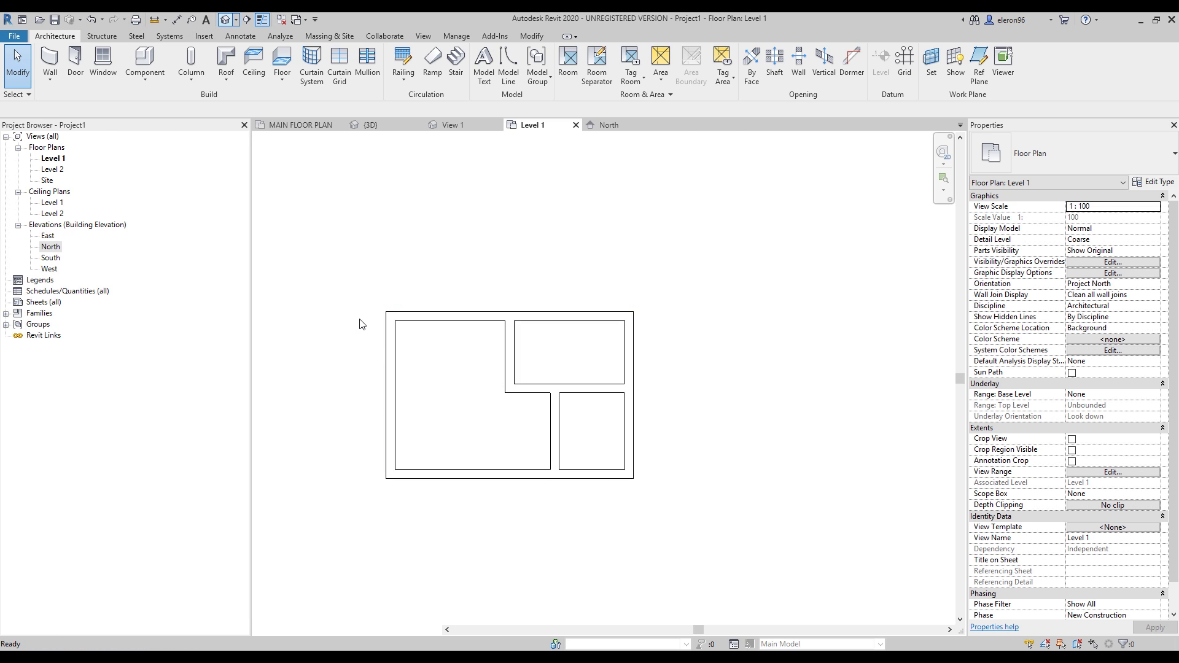
scroll(536, 358, up, 5)
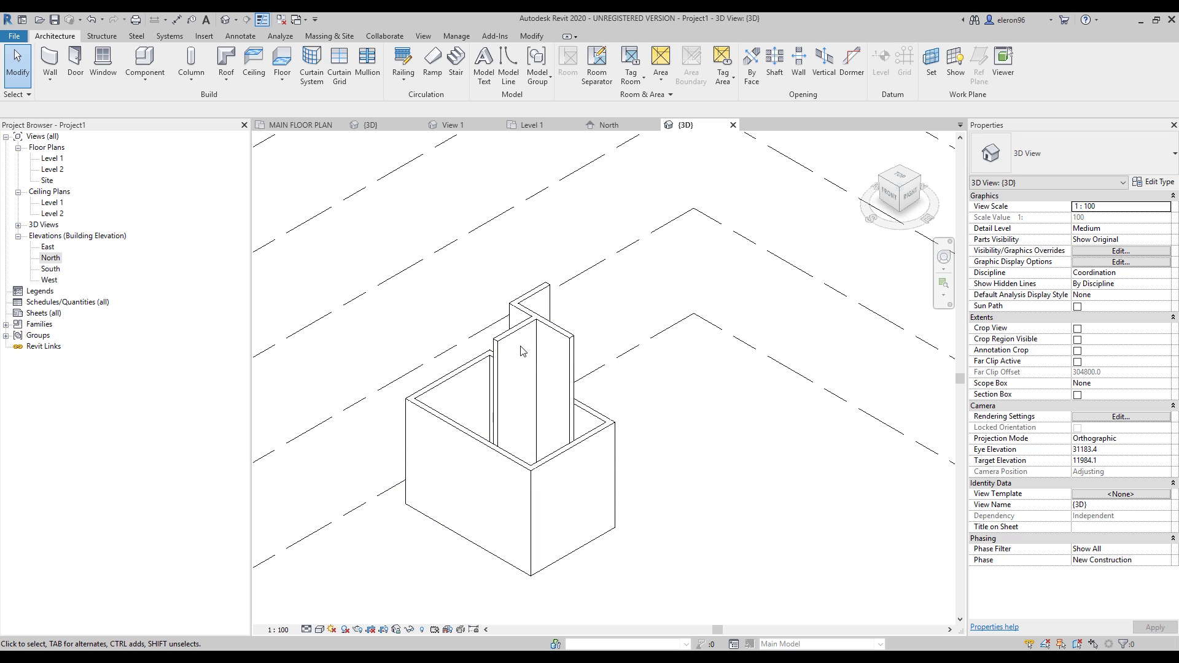
click(504, 342)
Step: Edit the group so its three inner walls have Top Constraint Up to level: Level 2
click(522, 61)
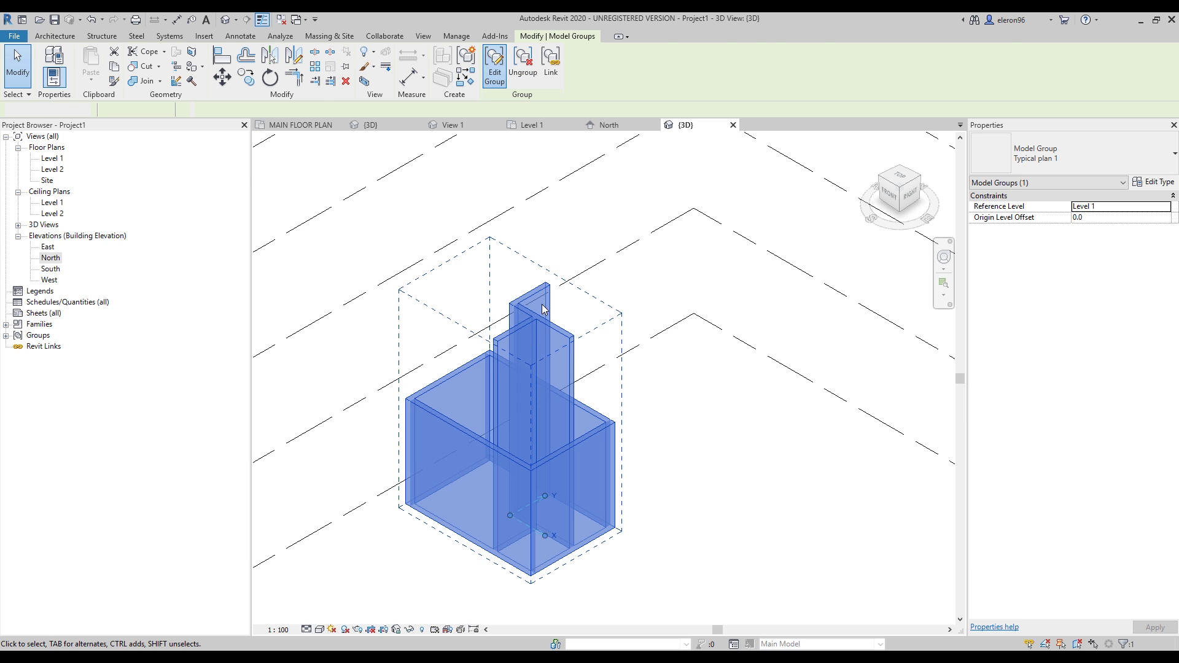
drag(599, 266, 463, 344)
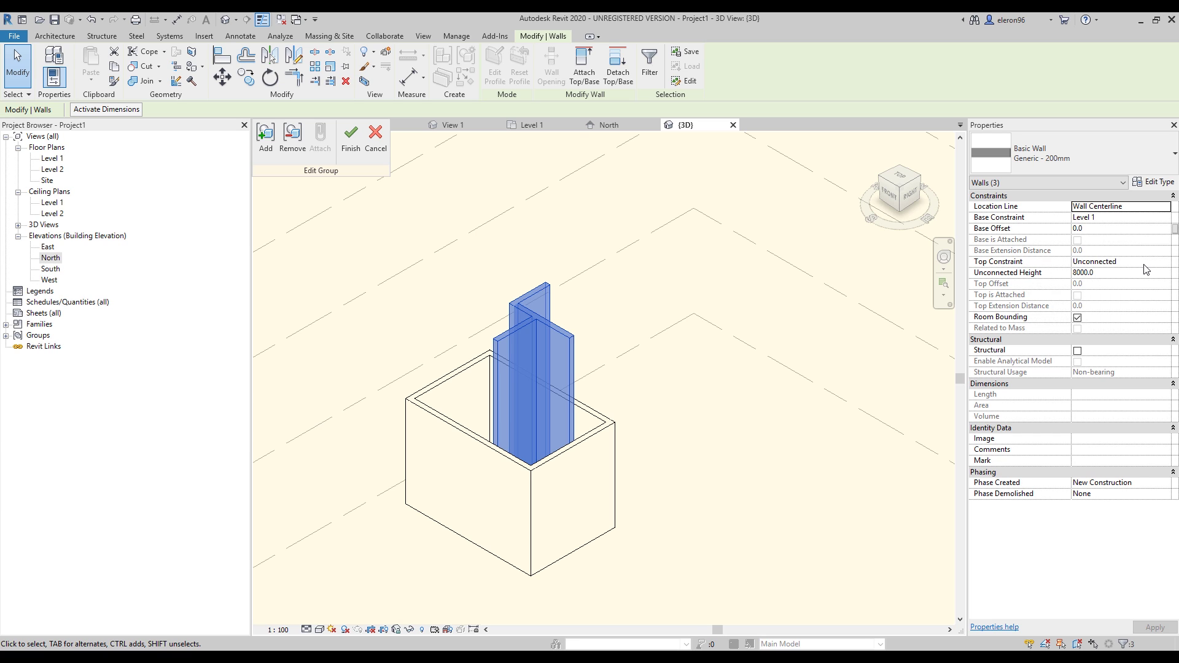
click(1167, 264)
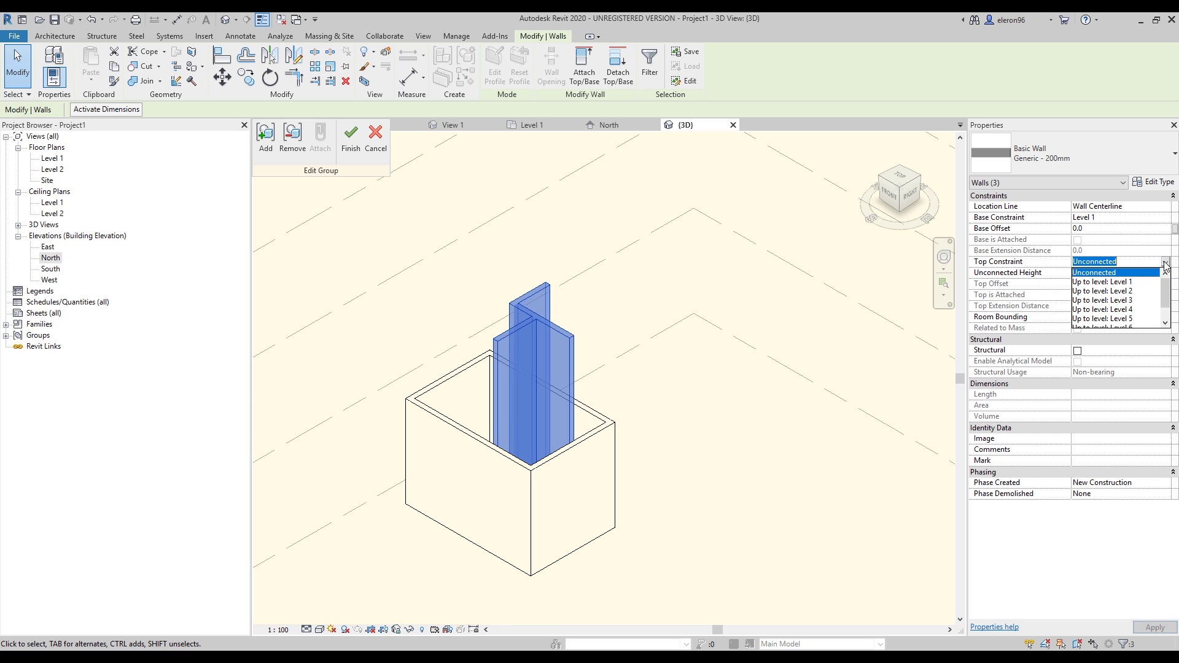
click(1109, 291)
click(351, 136)
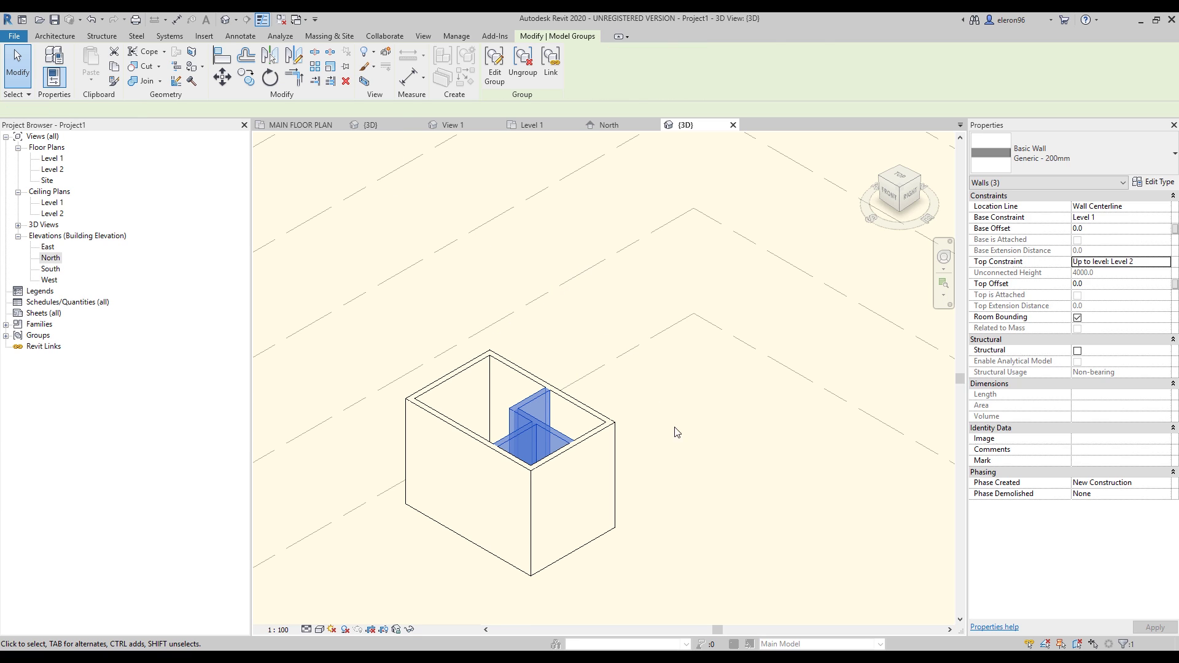
click(581, 441)
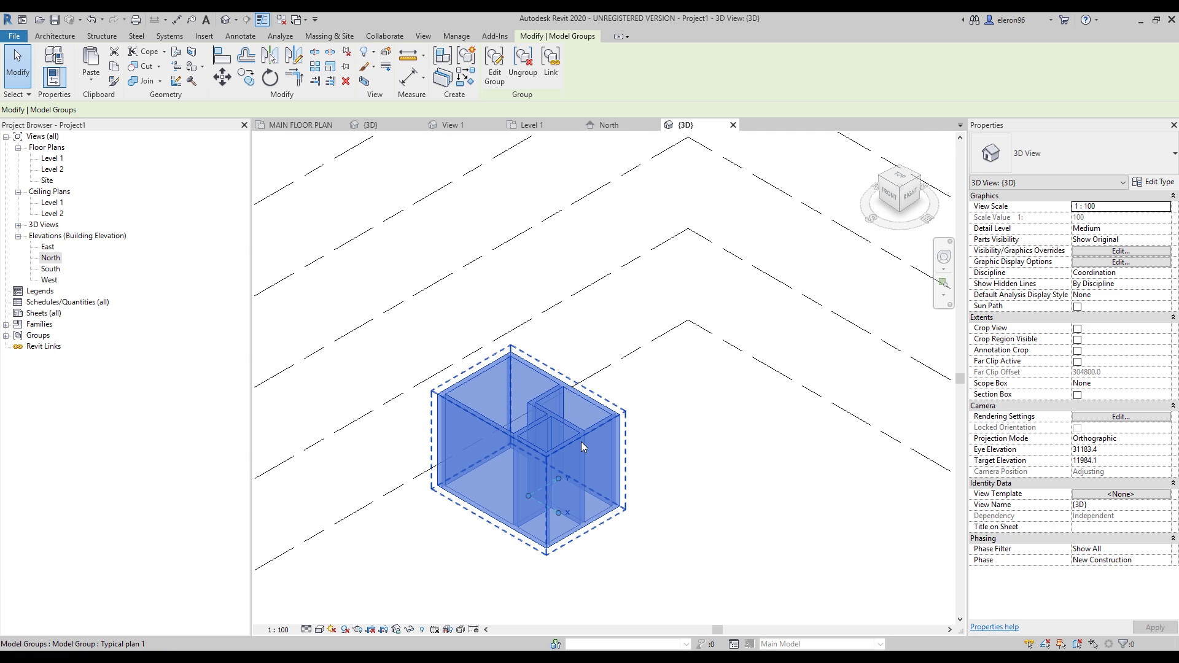
Step: Copy the Typical plan 1 group and paste it aligned to Levels 2 through 6
click(114, 67)
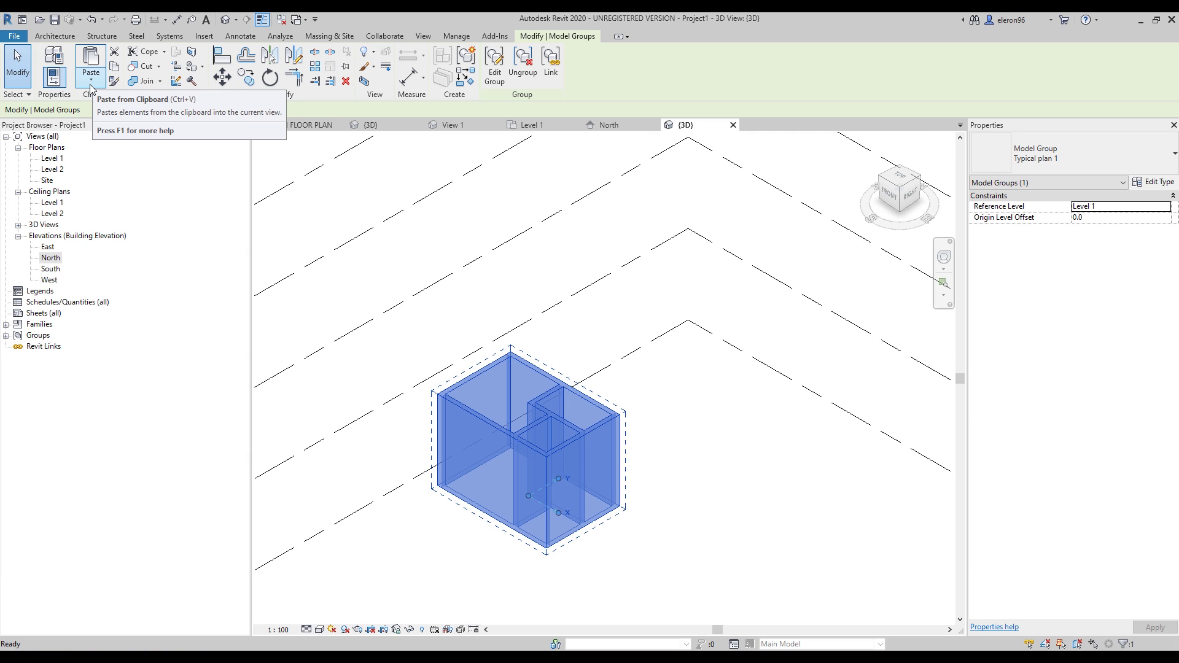
click(91, 88)
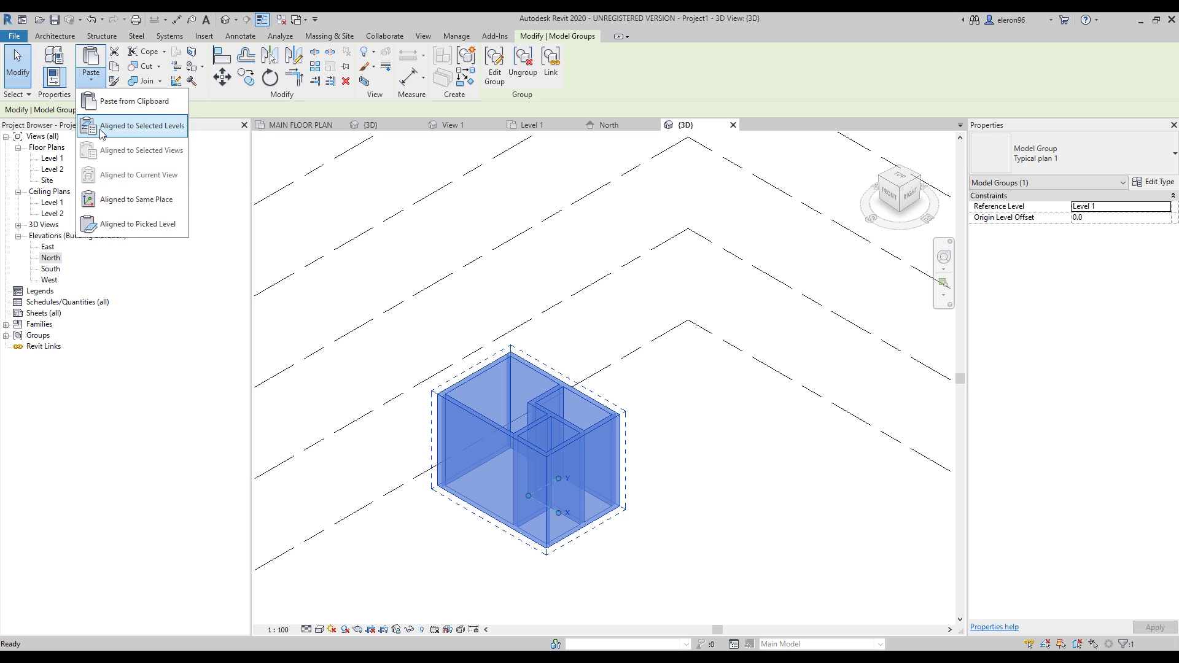
click(102, 134)
drag(529, 263, 541, 299)
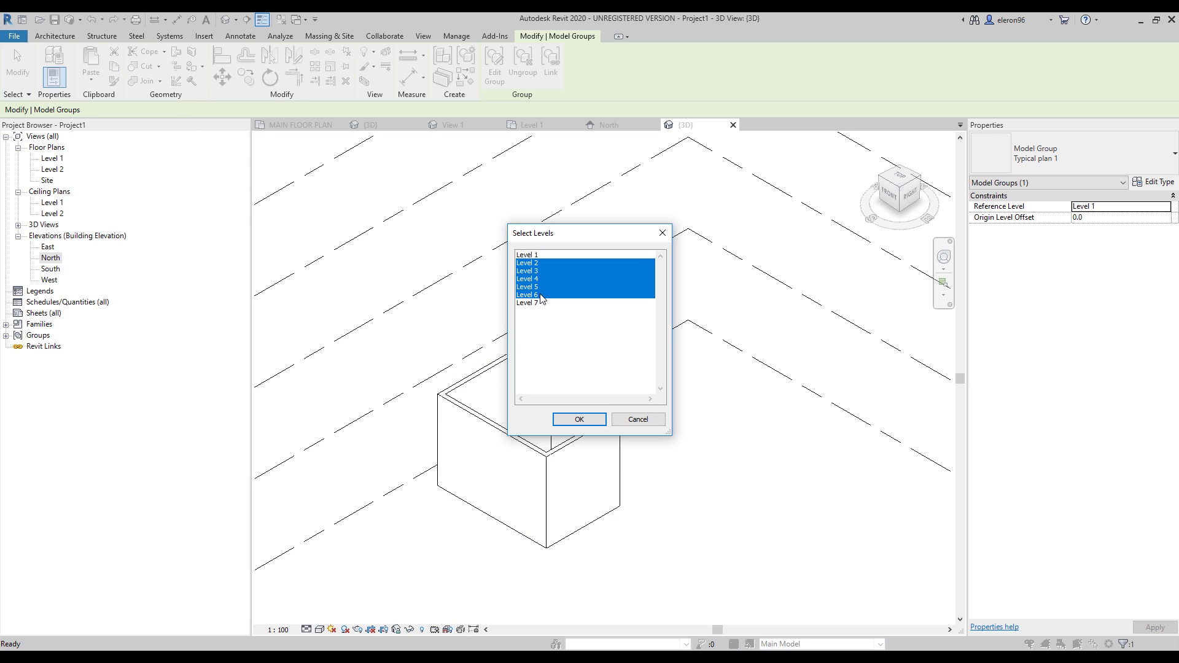
click(581, 420)
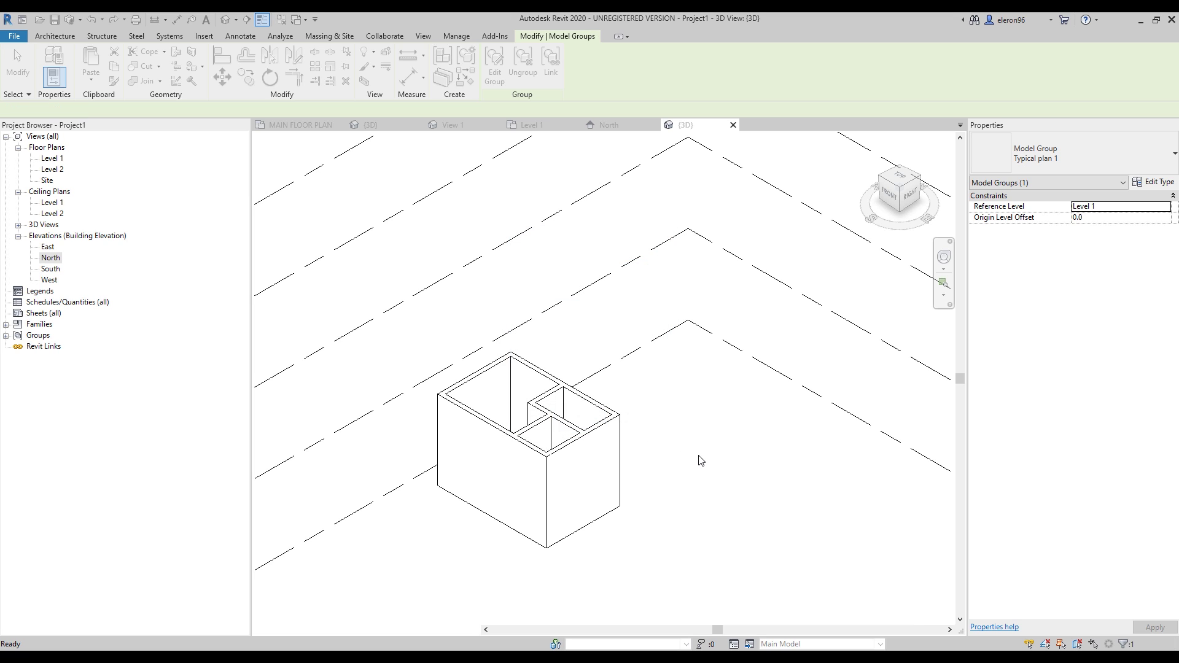
key(z)
key(f)
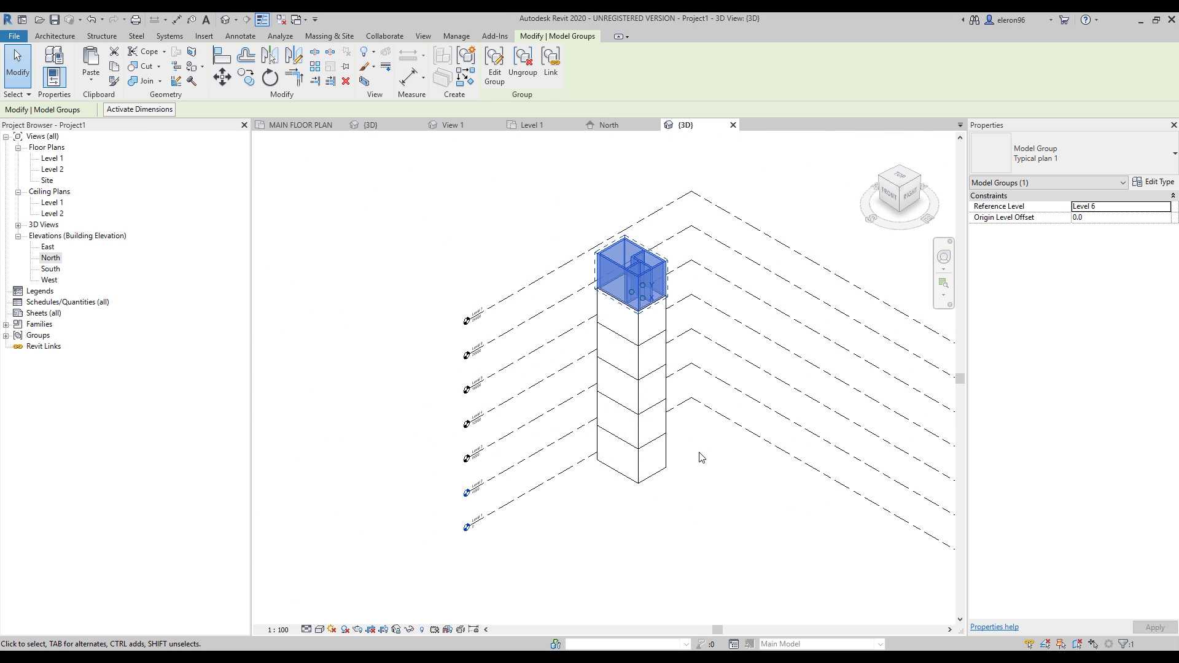
scroll(683, 494, up, 2)
click(684, 498)
middle_drag(694, 408, 690, 447)
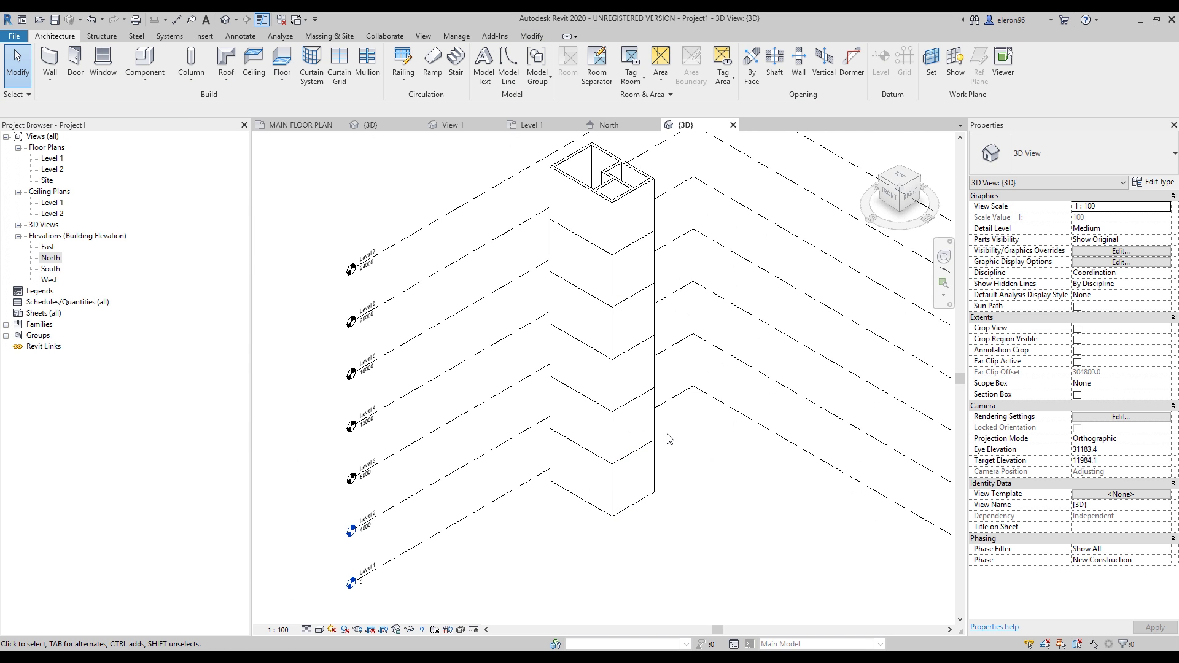
Step: Edit the bottom Typical plan 1 group and delete its front-left outer wall
click(588, 504)
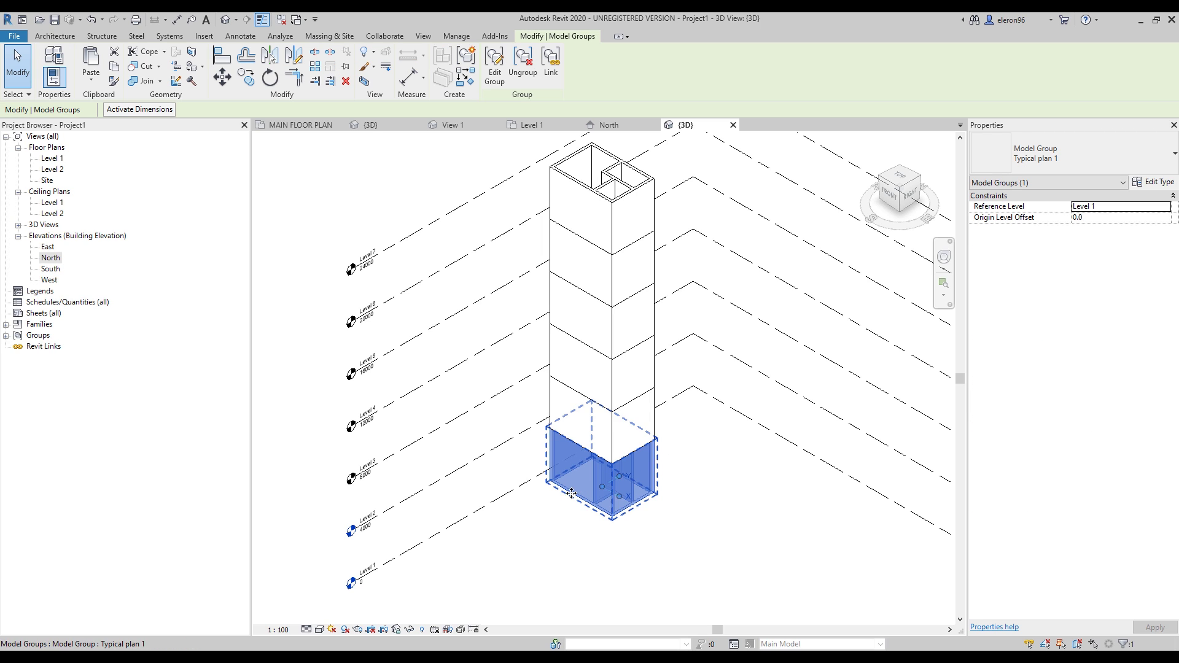
click(494, 64)
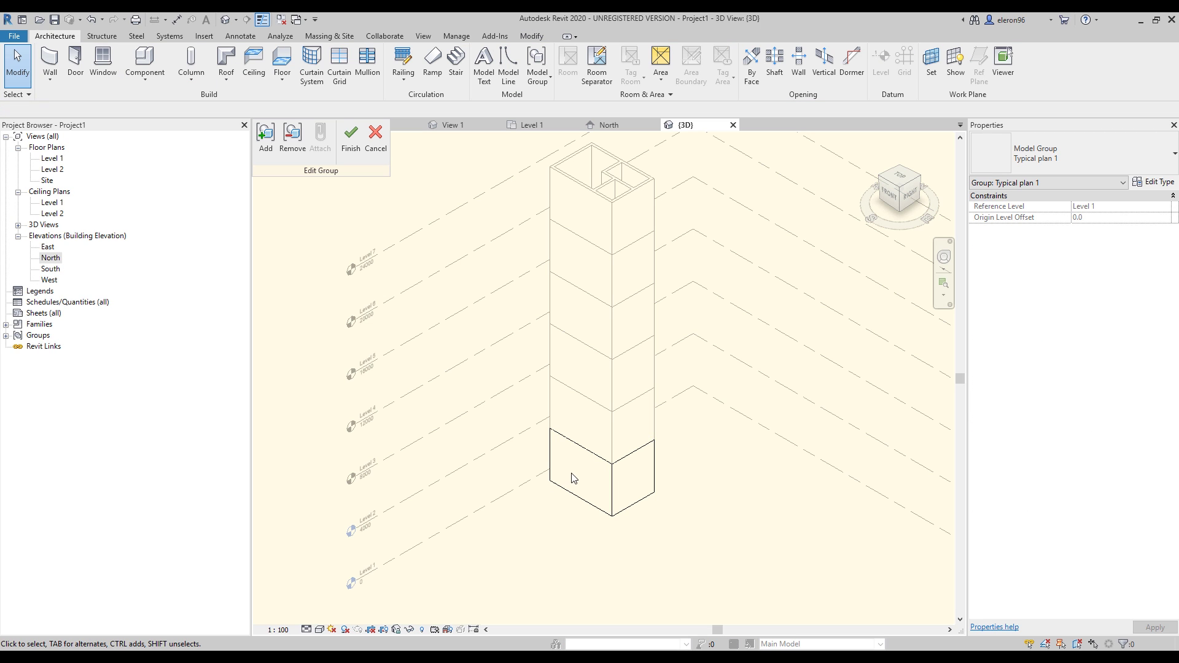
click(579, 501)
key(Delete)
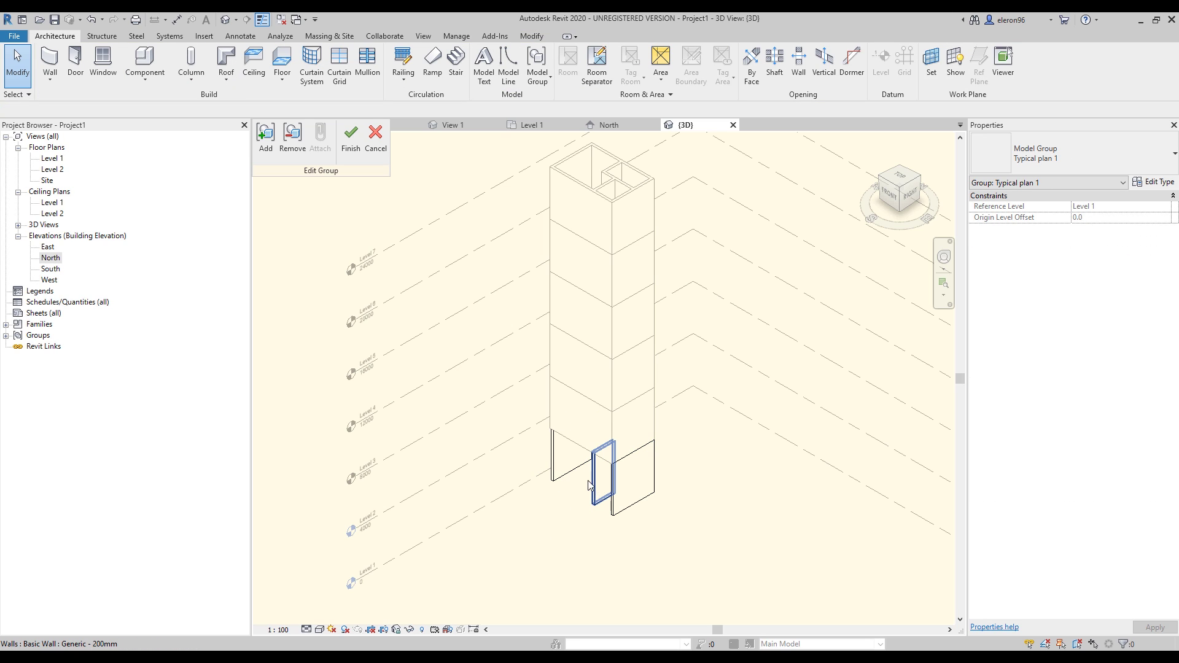
click(351, 138)
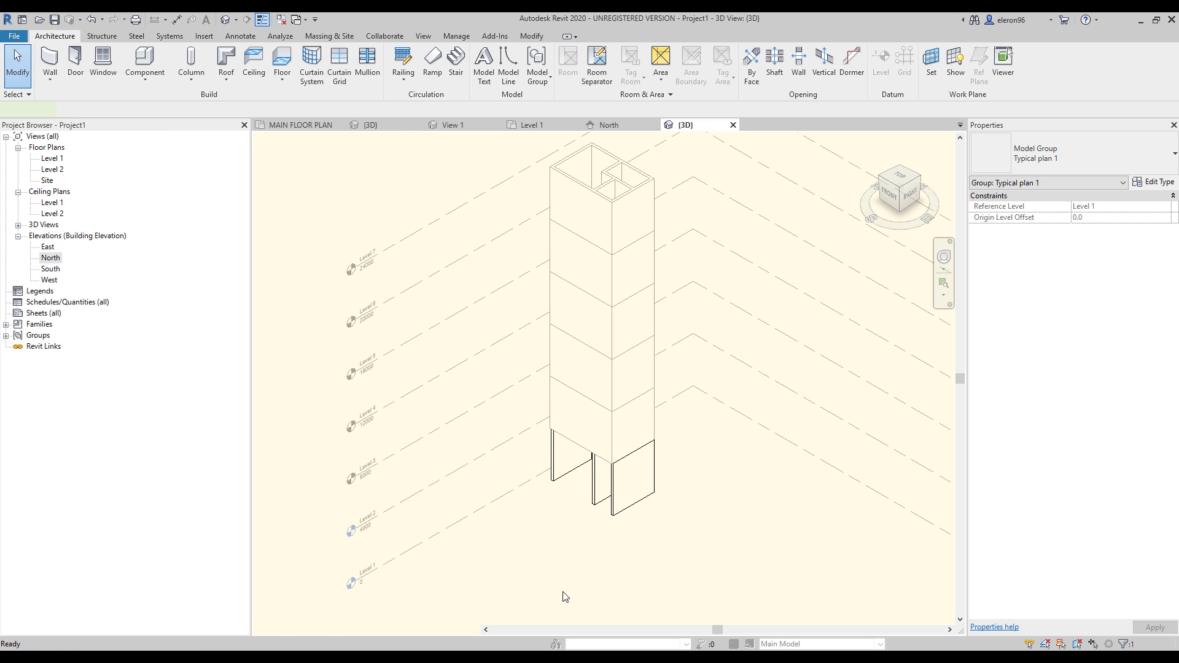
click(773, 603)
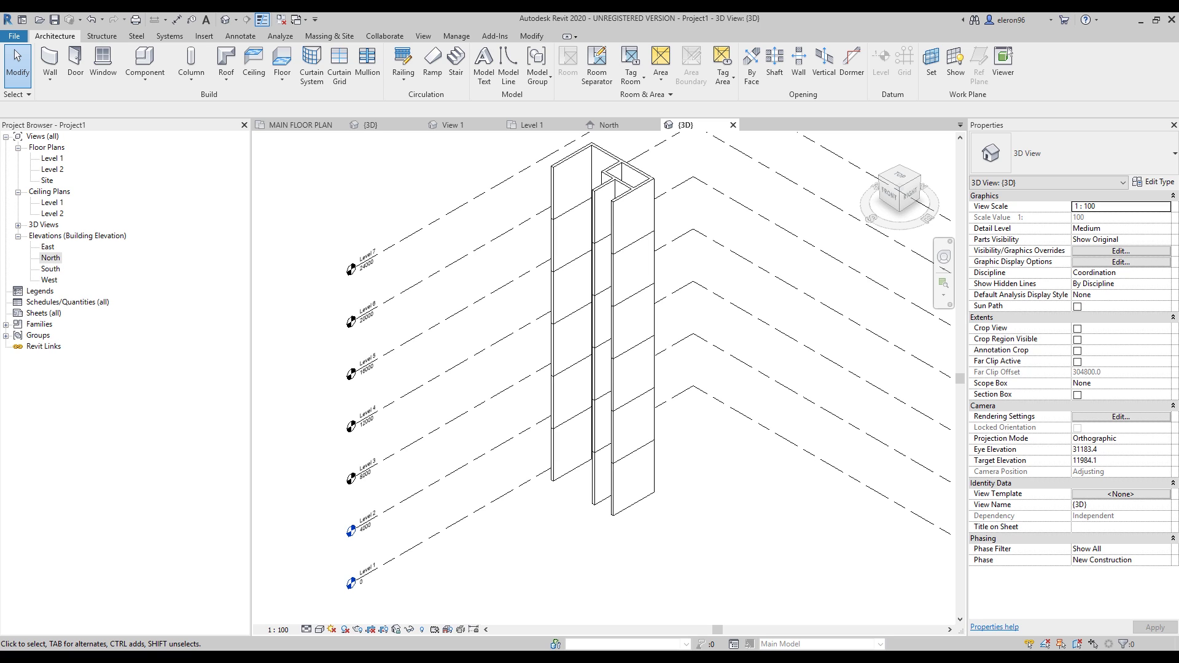
Step: Show the 1701 Canvas Homes MAIN FLOOR PLAN zoomed in on the garage and entry patio
key(ctrl+Tab)
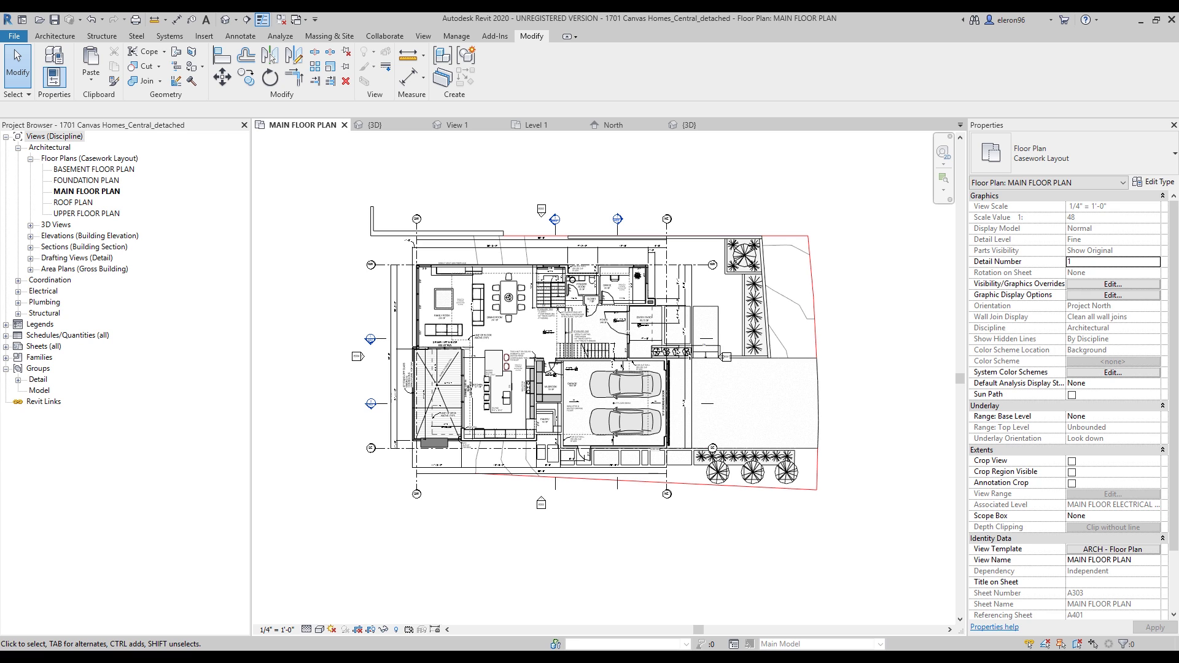
scroll(676, 360, up, 4)
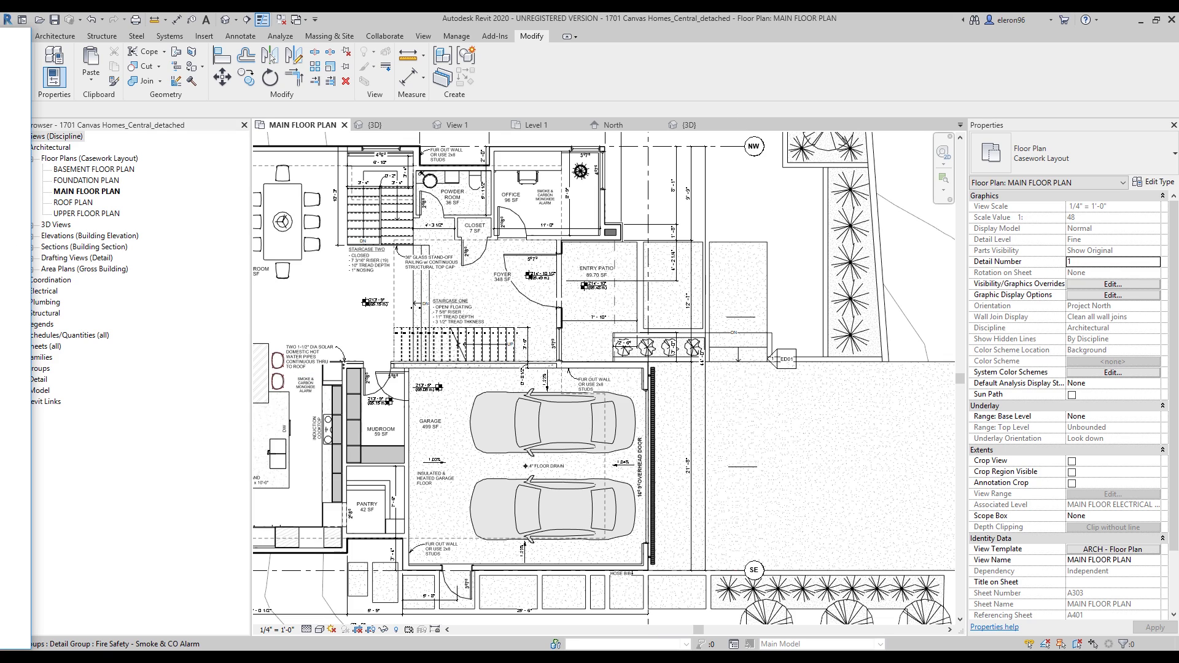
key(alt+Tab)
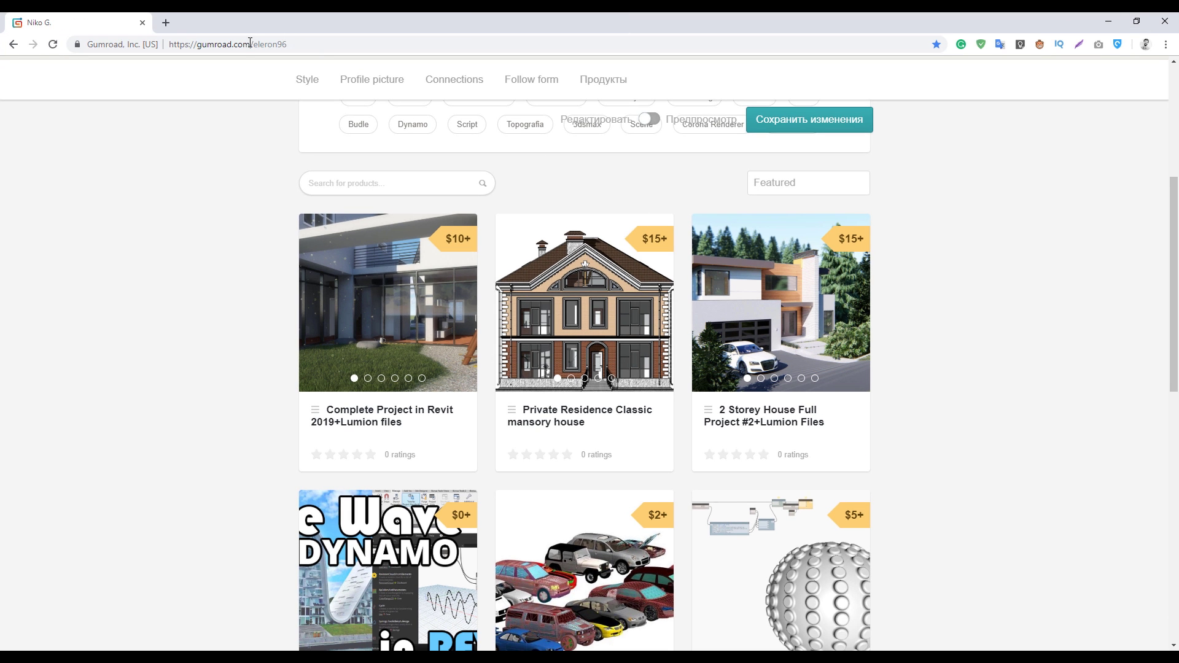
Step: Cycle through the preview images on the '2 Storey House Full Project #2+Lumion Files' product card
mouse_move(809, 268)
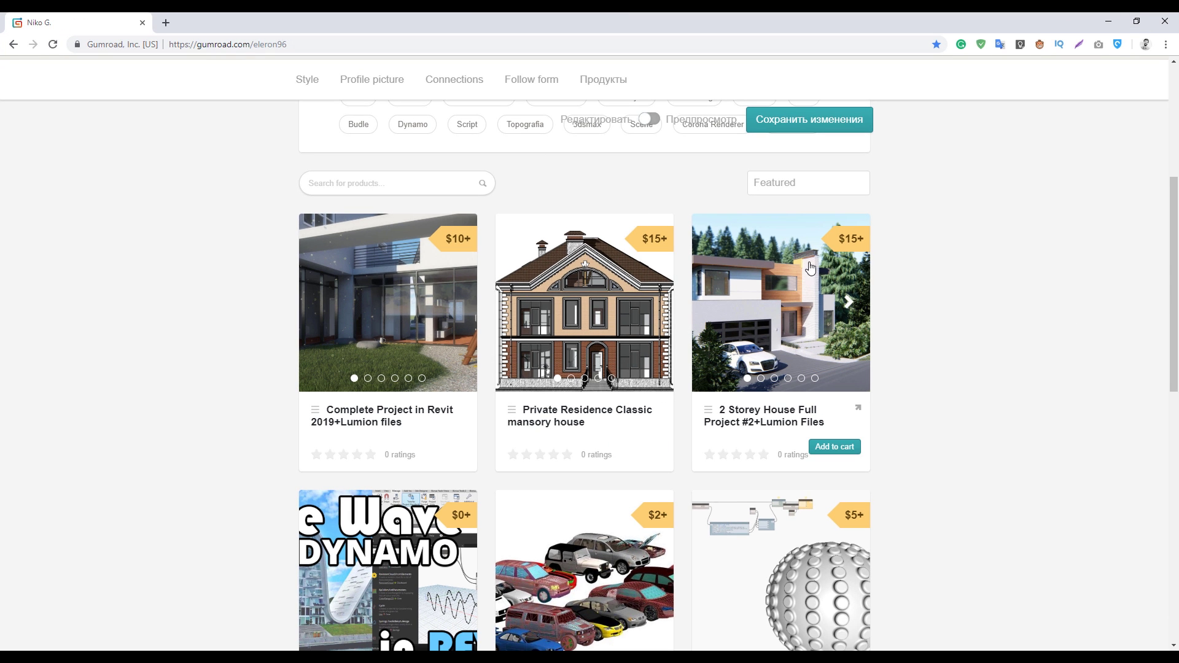
click(761, 381)
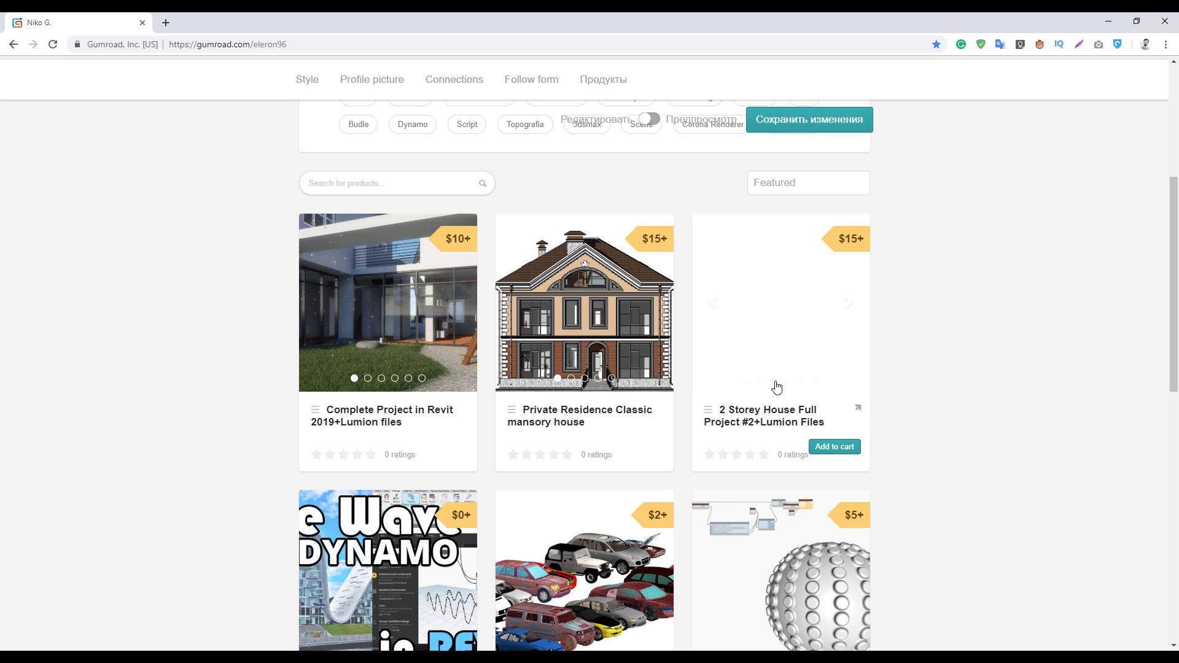
click(775, 380)
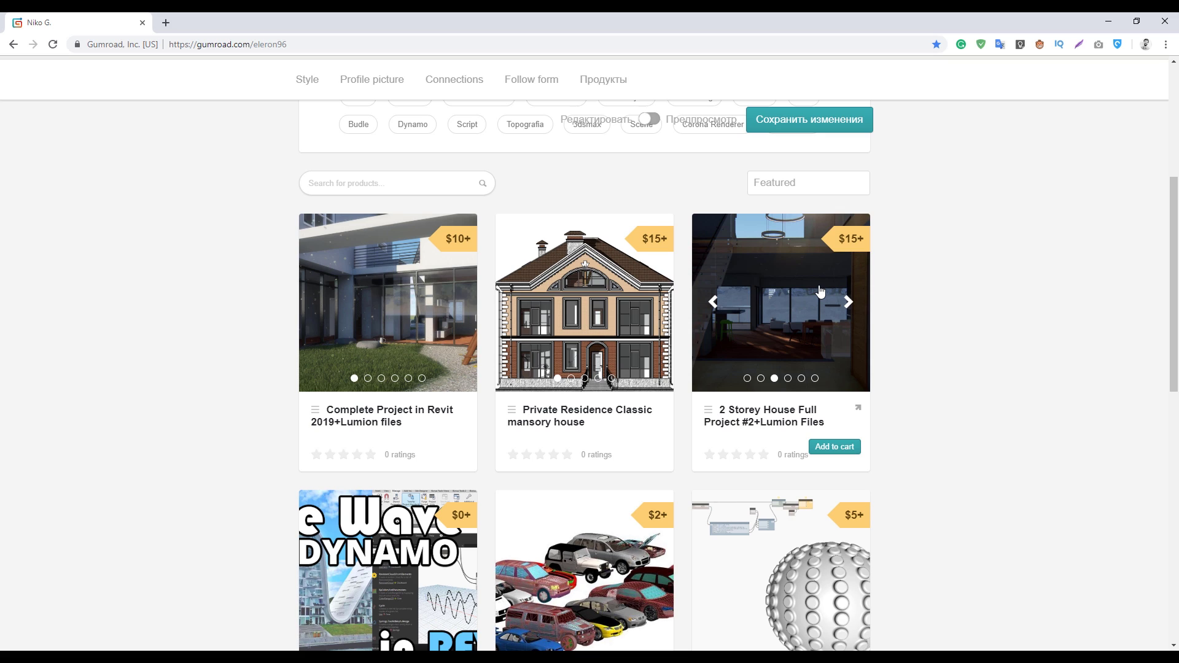
click(847, 311)
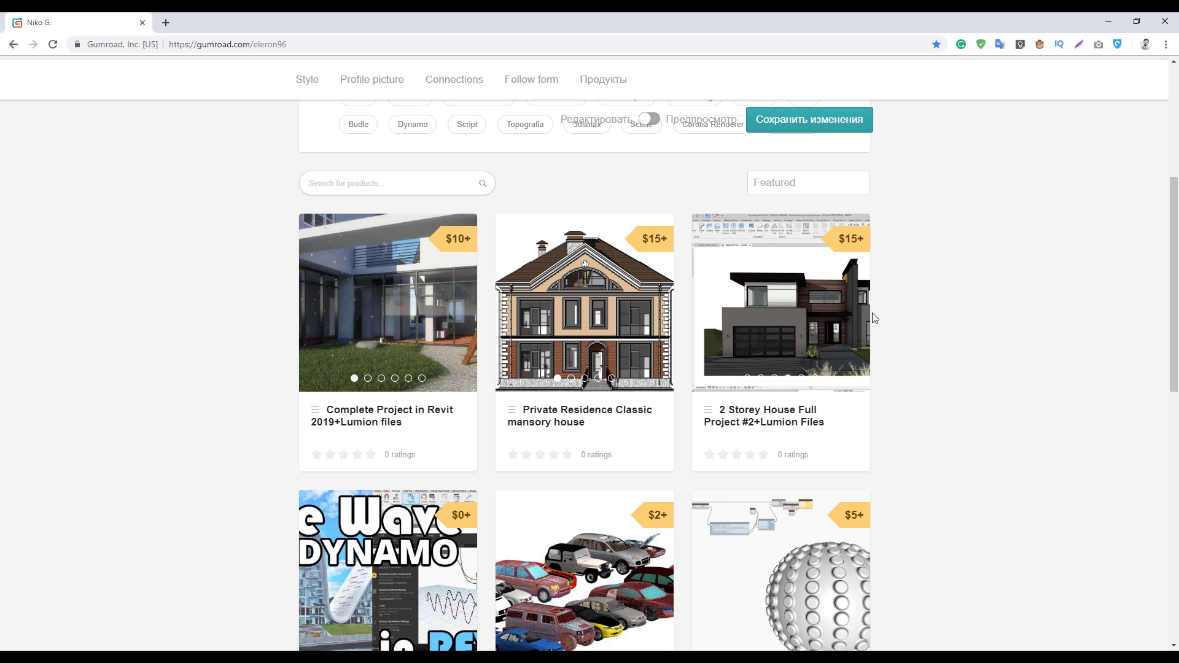
click(854, 309)
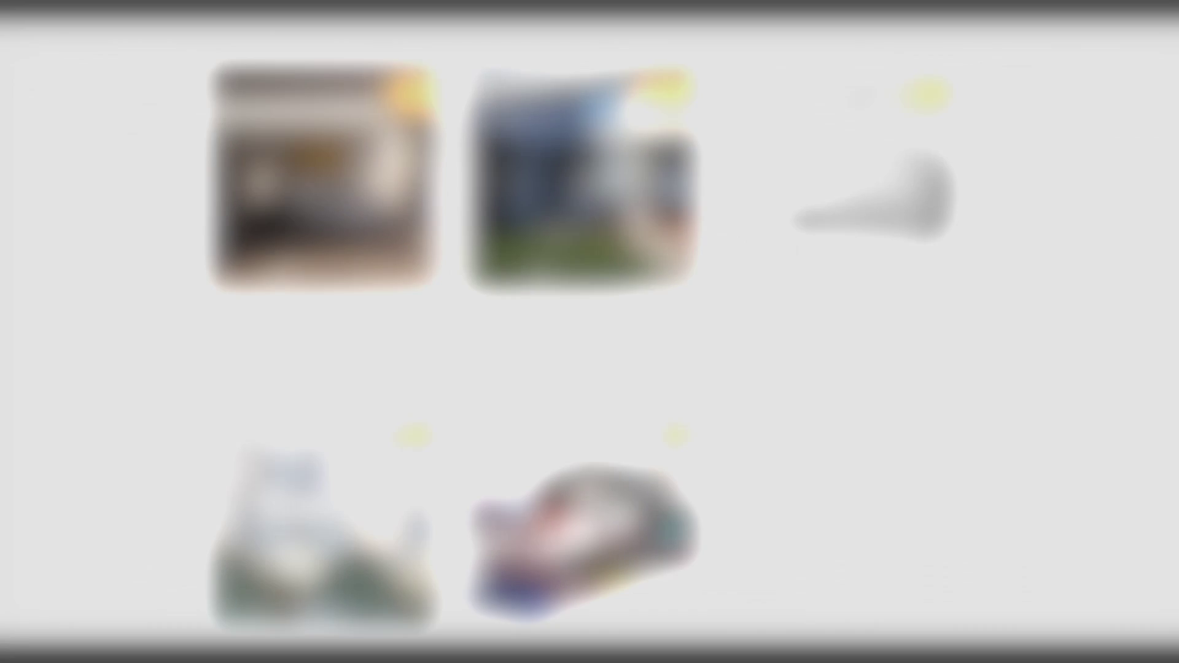
scroll(583, 332, up, 10)
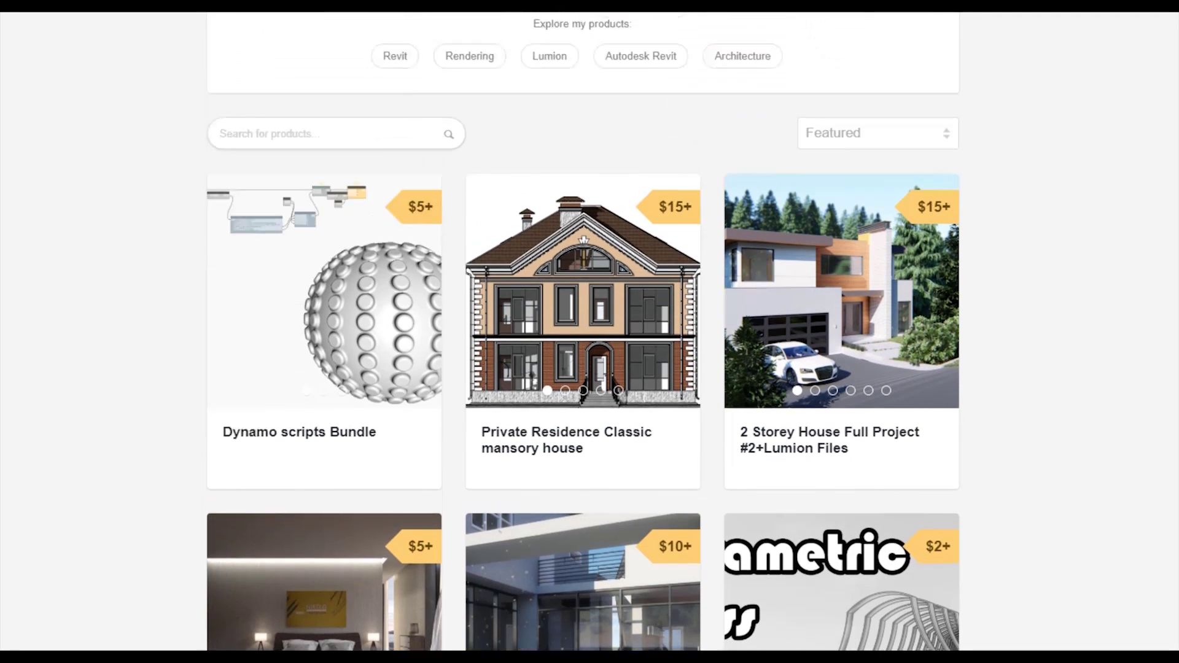
scroll(308, 559, down, 2)
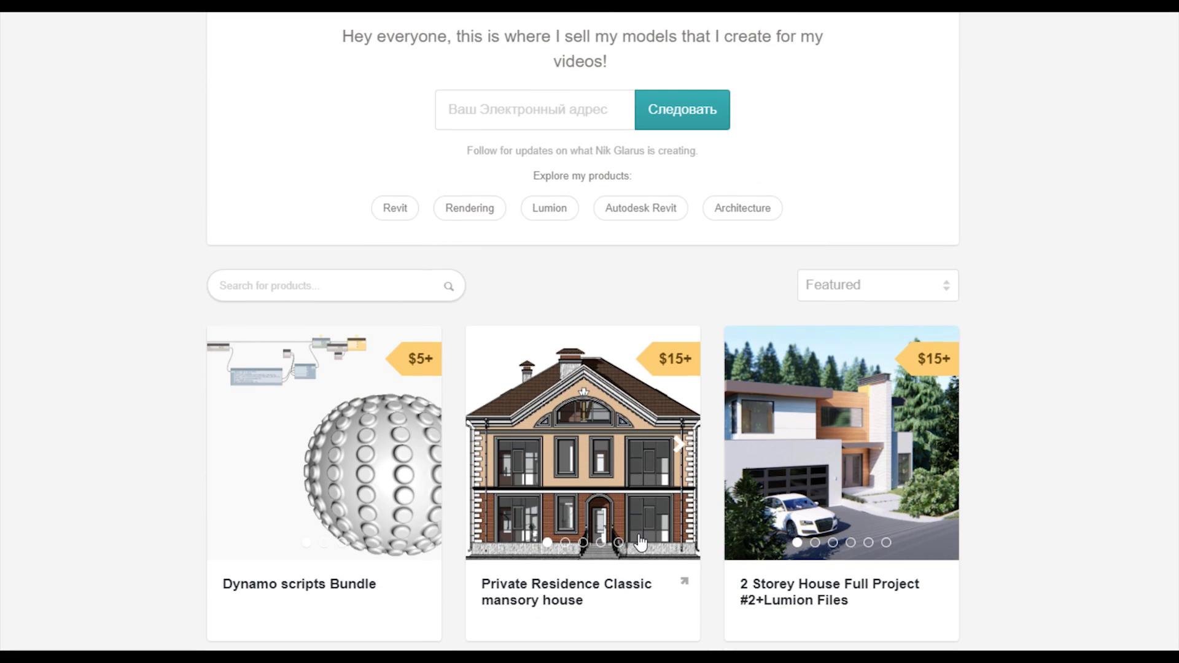
scroll(571, 510, down, 3)
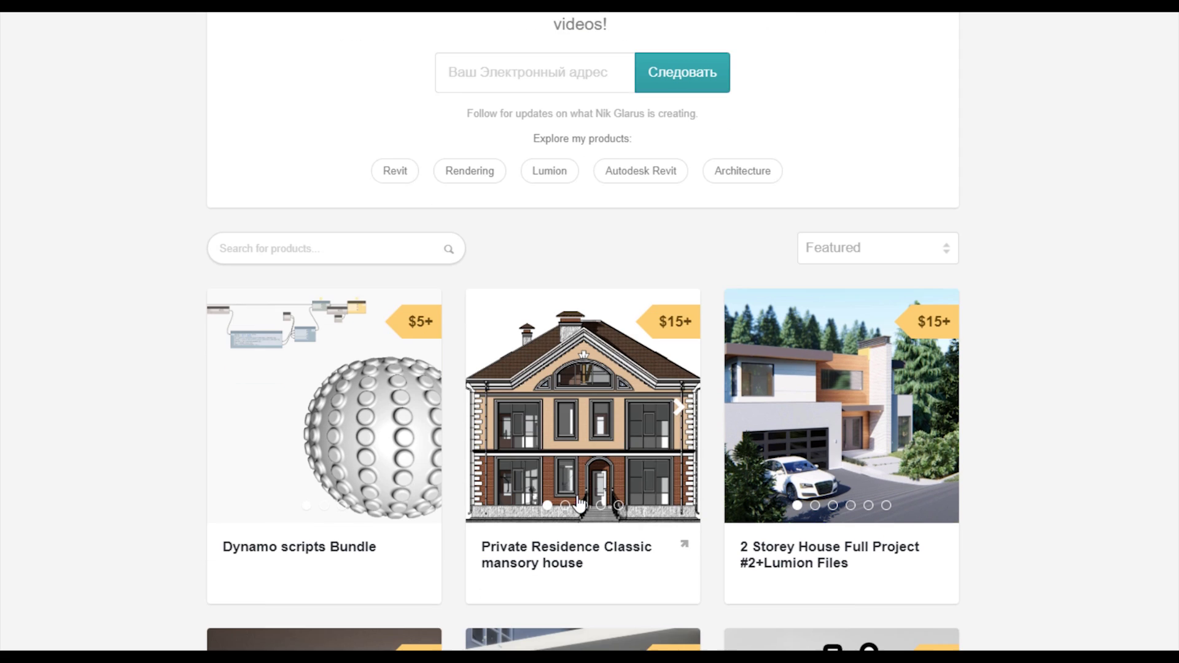
scroll(589, 467, down, 3)
scroll(934, 413, up, 3)
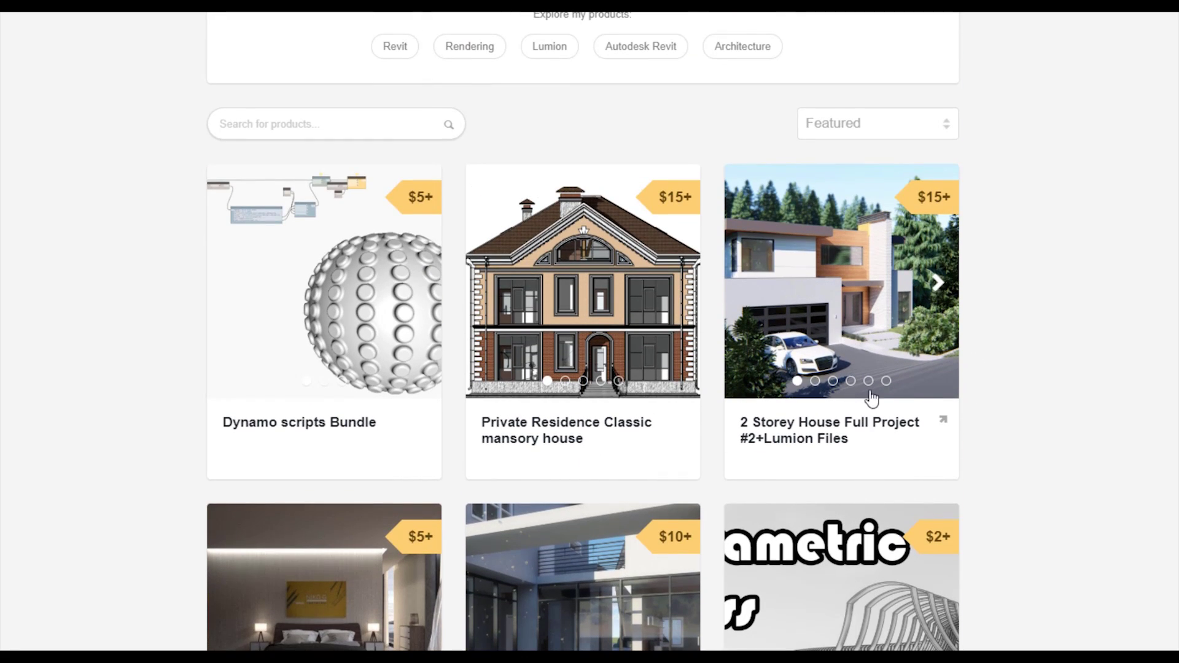
scroll(1050, 443, up, 6)
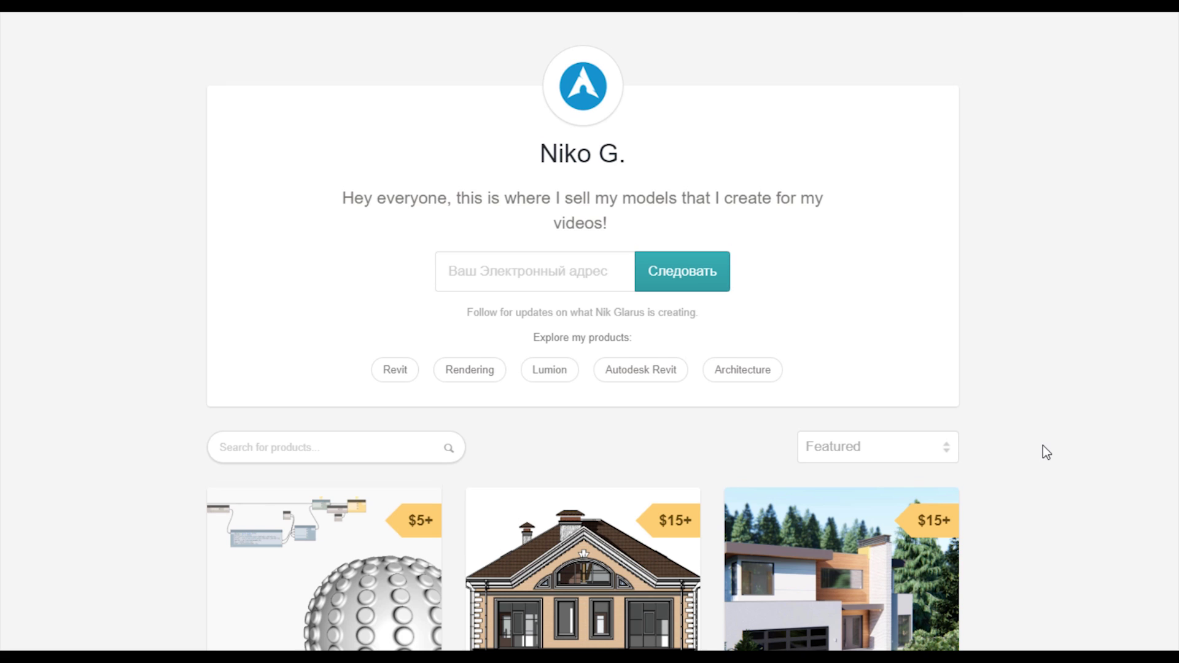
scroll(1043, 445, down, 6)
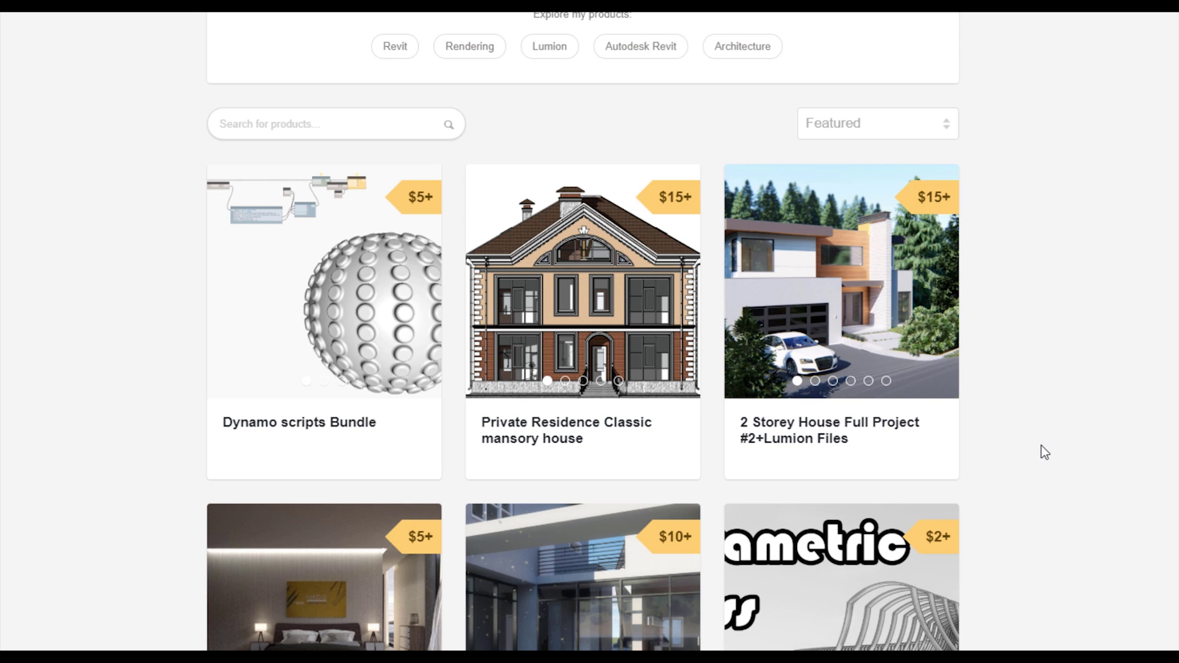
scroll(1041, 446, down, 3)
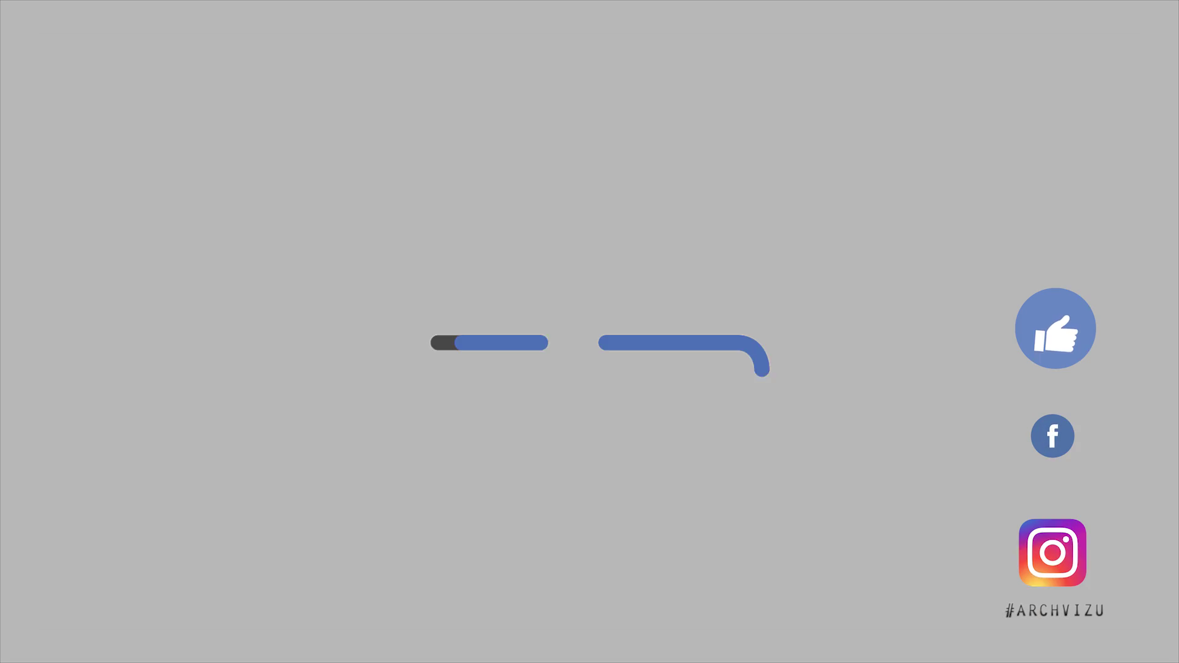